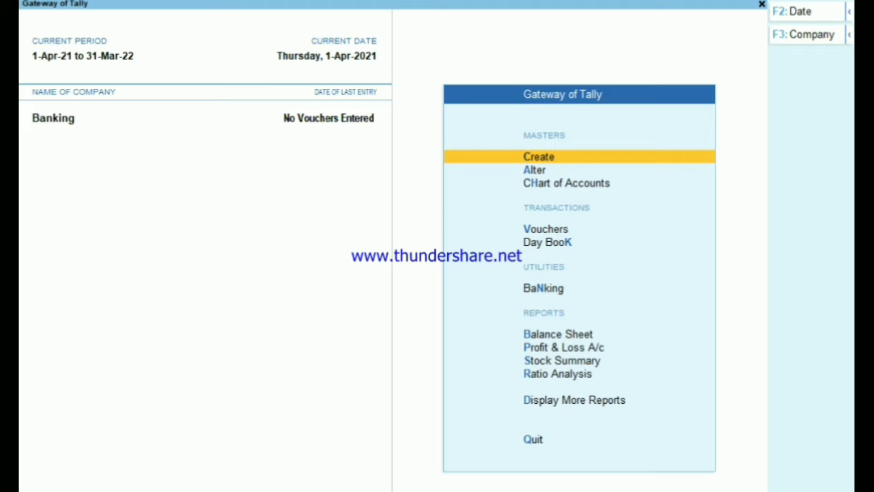
Step: Start a new ledger and name it 'State Bank on India'
{"action": "key", "text": "Return"}
{"action": "key", "text": "Down"}
{"action": "key", "text": "Down"}
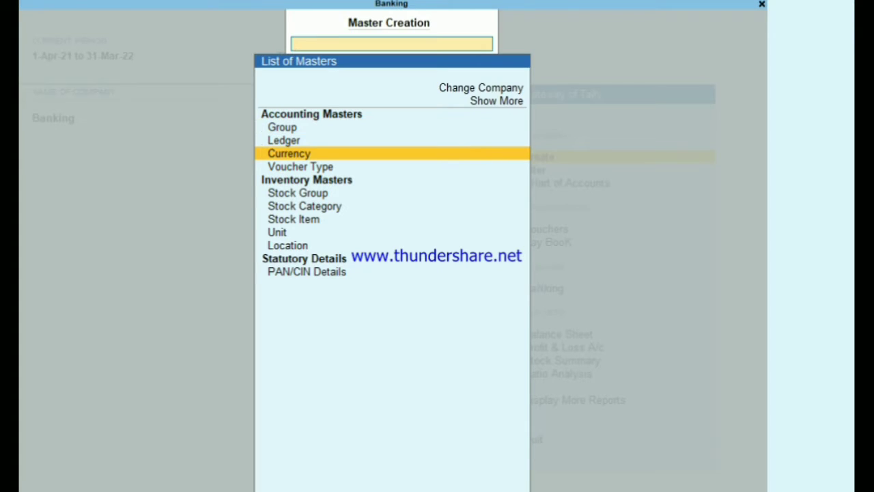
{"action": "key", "text": "Up"}
{"action": "key", "text": "Return"}
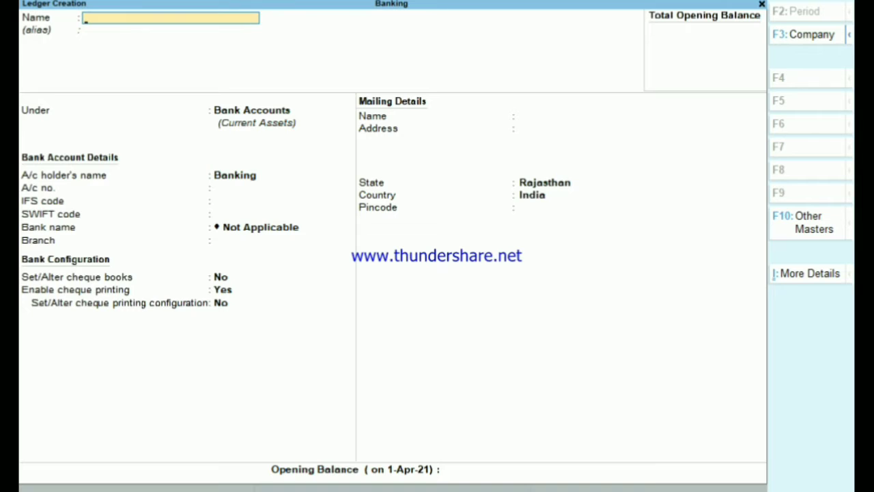
{"action": "type", "text": "State Bank o"}
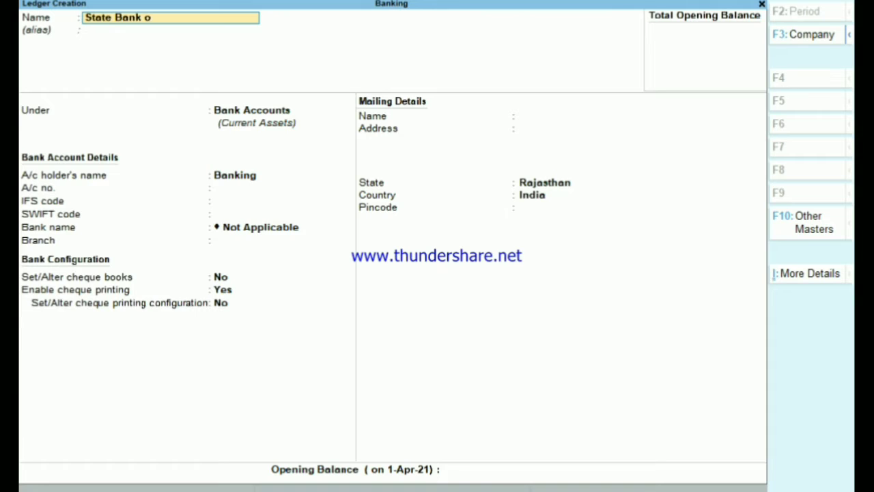
{"action": "type", "text": "n India"}
{"action": "key", "text": "Return"}
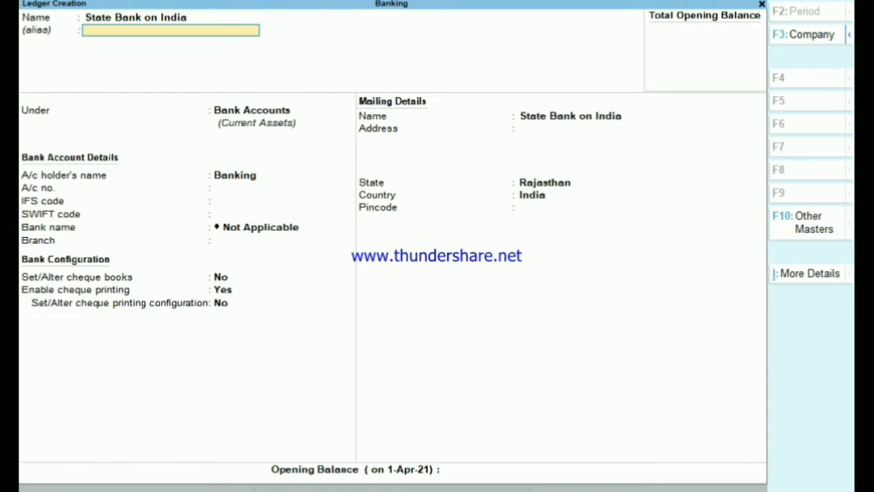
Step: Place the ledger under the Bank Accounts group
{"action": "key", "text": "Return"}
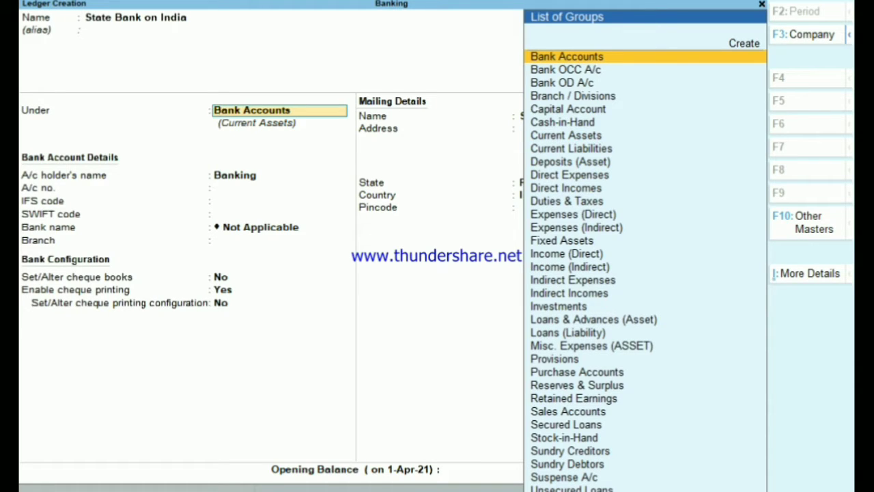
{"action": "key", "text": "Down"}
{"action": "key", "text": "Down"}
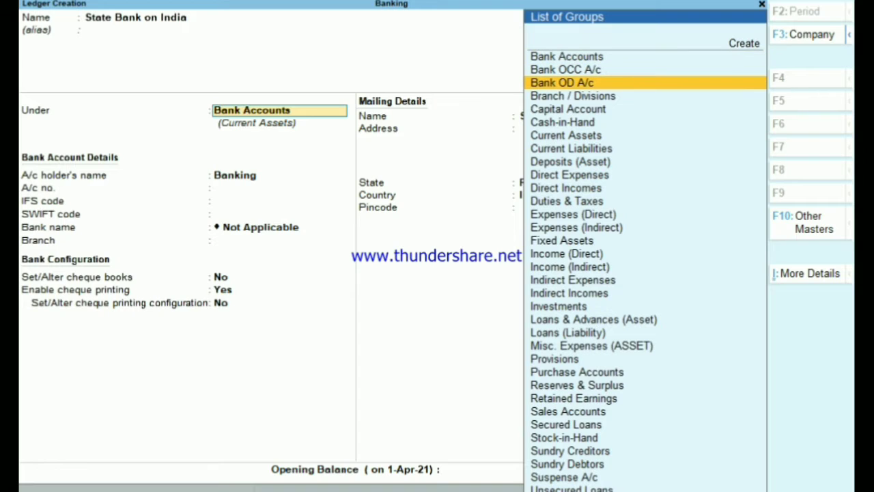
{"action": "key", "text": "Up"}
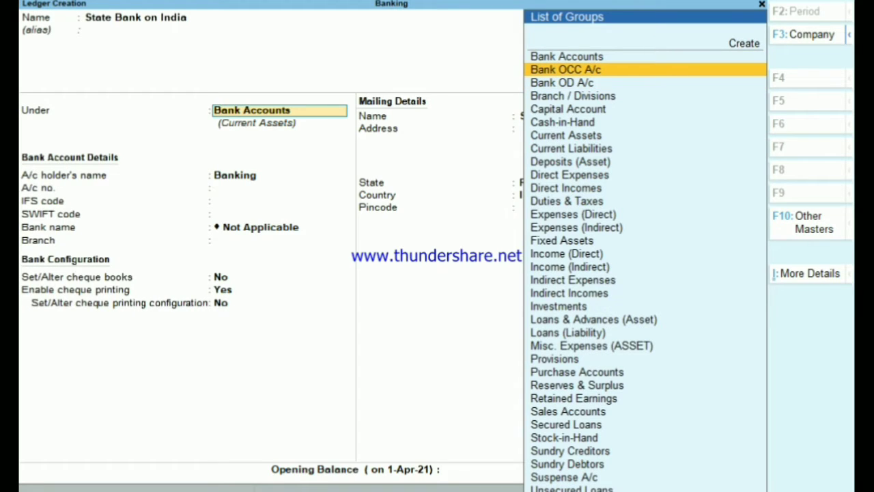
{"action": "key", "text": "Up"}
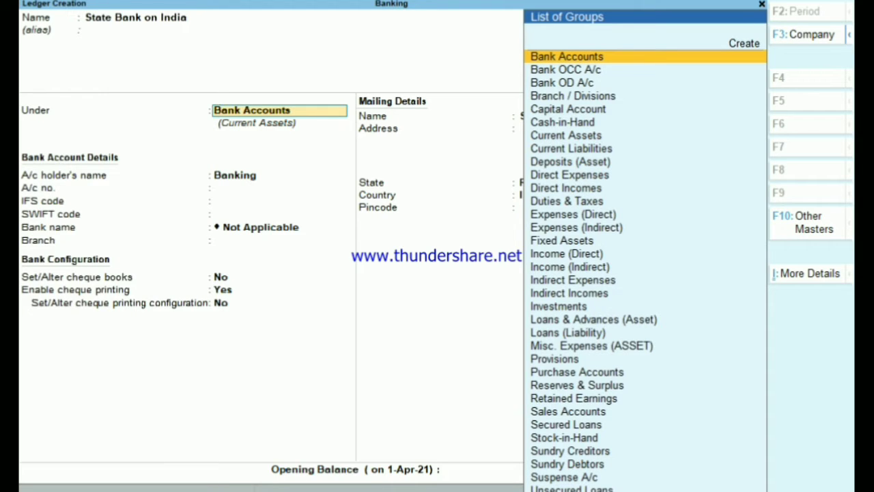
{"action": "key", "text": "Return"}
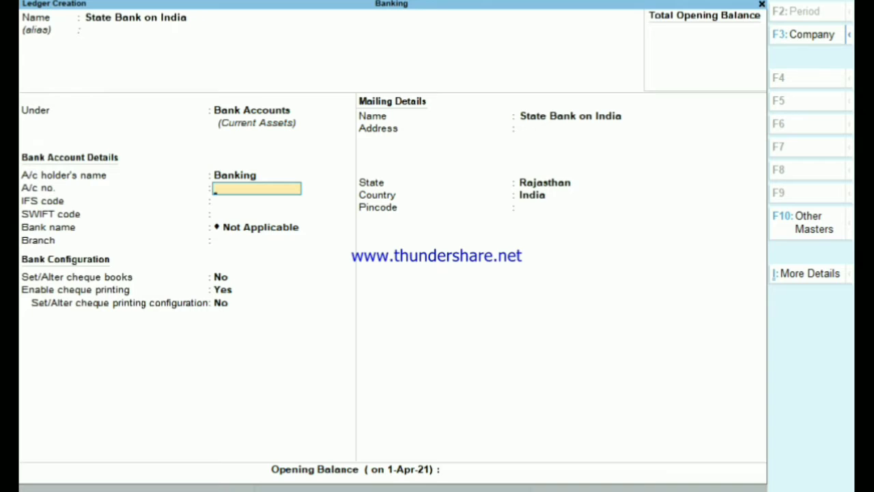
Step: Enter the bank account number and IFS code SBIN001144
{"action": "key", "text": "Up"}
{"action": "key", "text": "Return"}
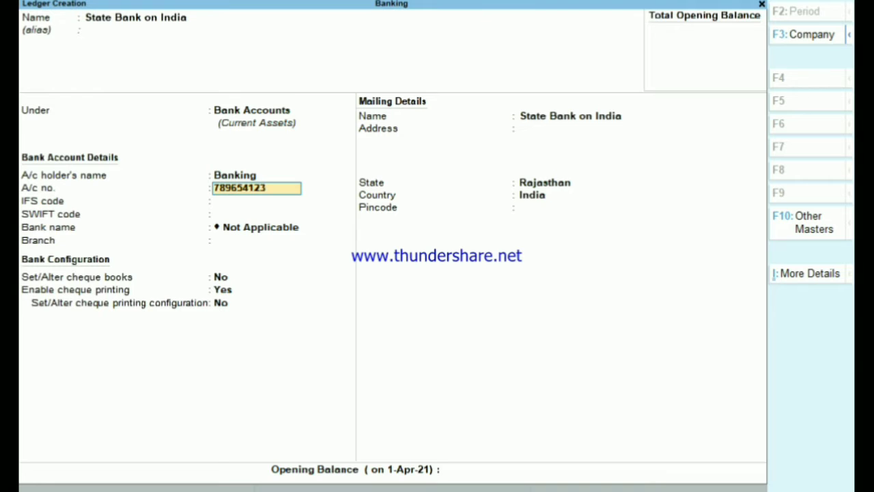
{"action": "key", "text": "Return"}
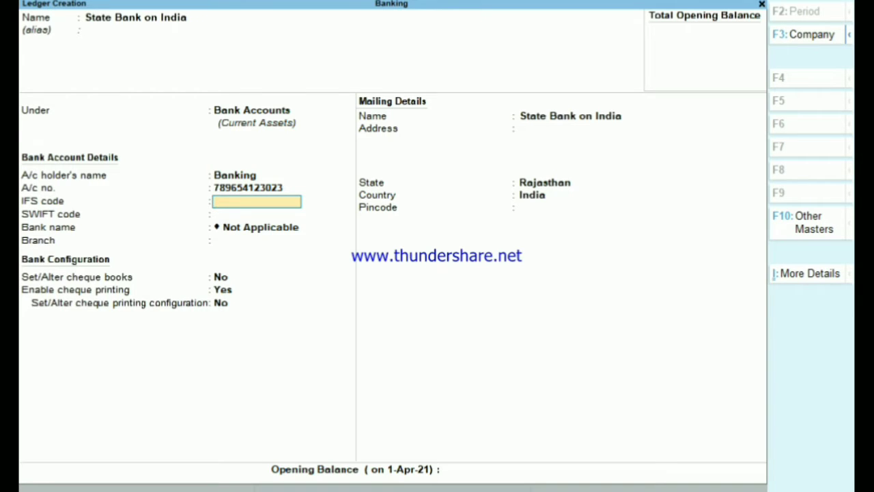
{"action": "type", "text": "SBIN001144"}
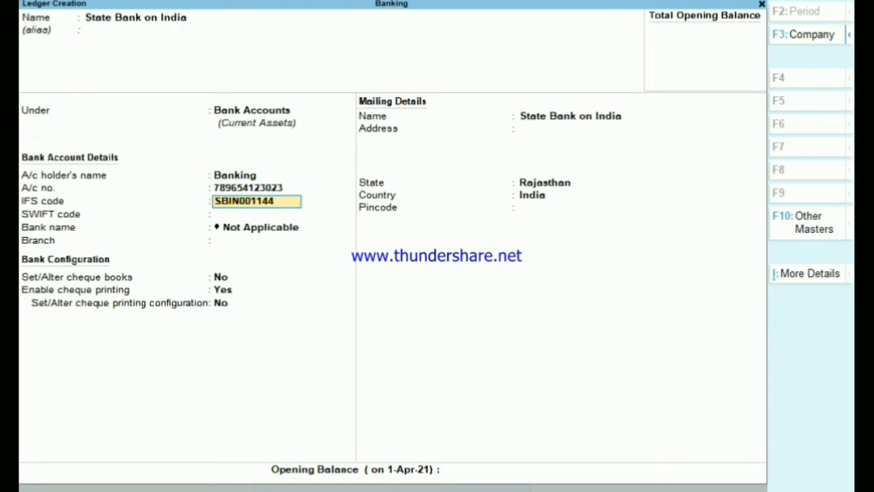
{"action": "key", "text": "Return"}
{"action": "key", "text": "Return"}
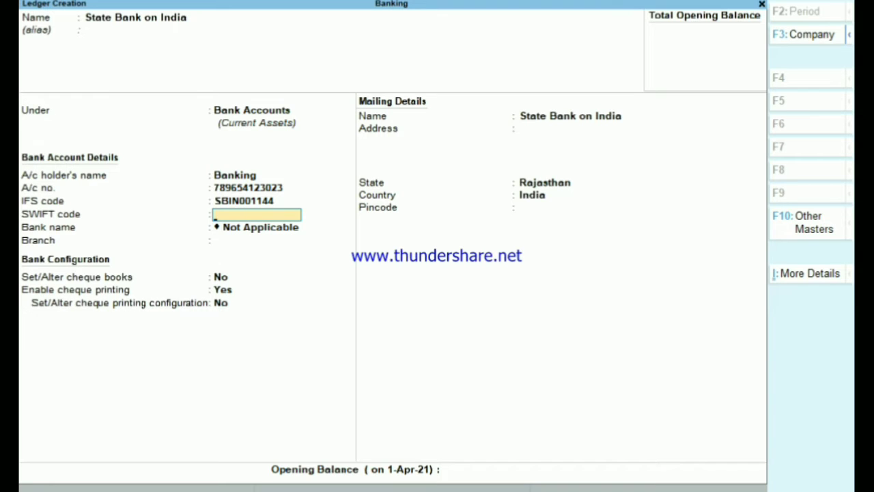
Step: Enter SWIFT code SBINBXXXXX, correcting a mistyped character
{"action": "type", "text": "S"}
{"action": "key", "text": "BackSpace"}
{"action": "type", "text": "SBINBXXXXX"}
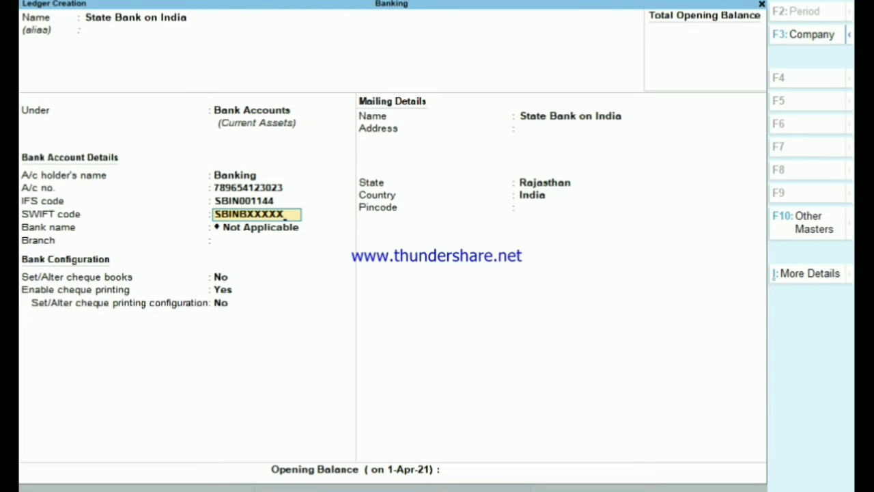
{"action": "key", "text": "Return"}
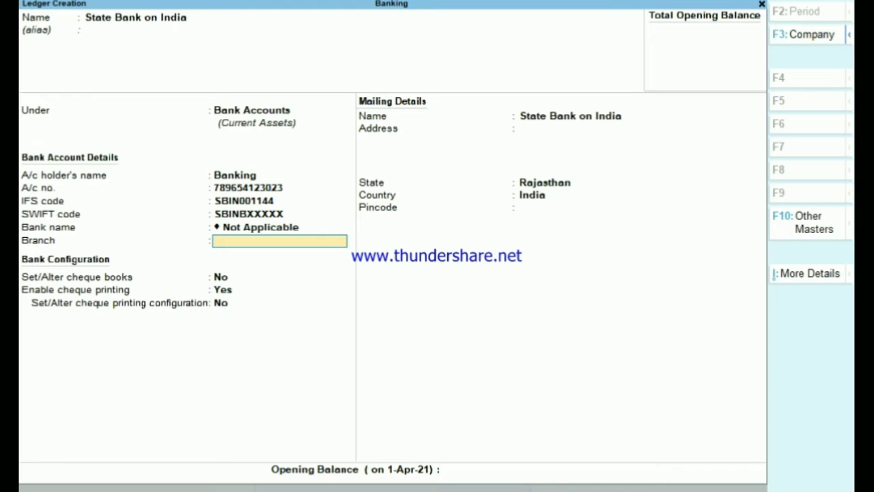
Step: Keep the bank name as Not Applicable and enter branch JAIPUR
{"action": "key", "text": "BackSpace"}
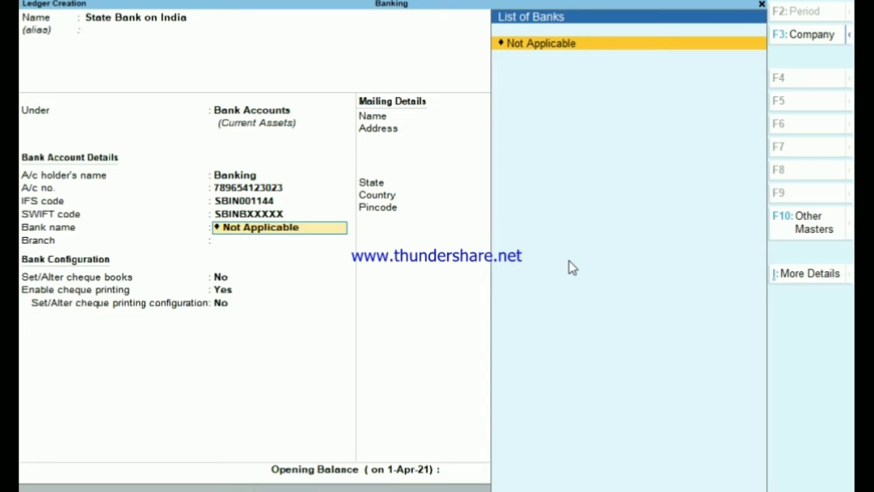
{"action": "key", "text": "Return"}
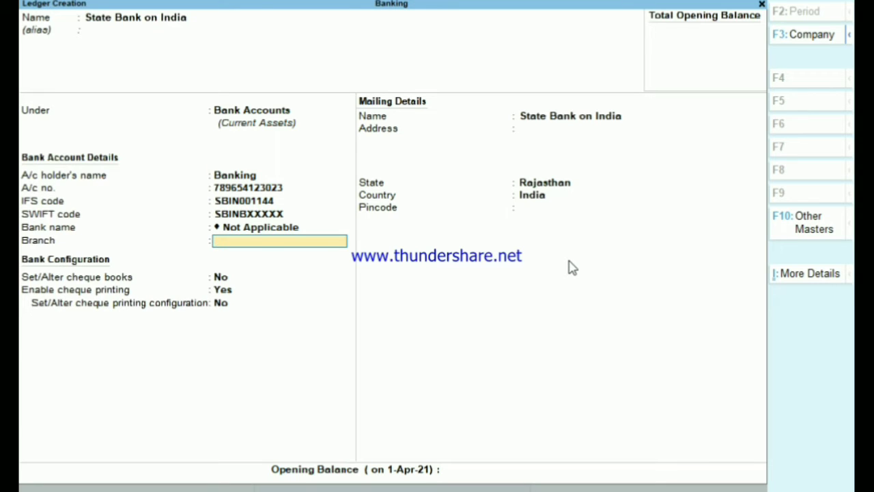
{"action": "type", "text": "JAIPUR"}
{"action": "key", "text": "Return"}
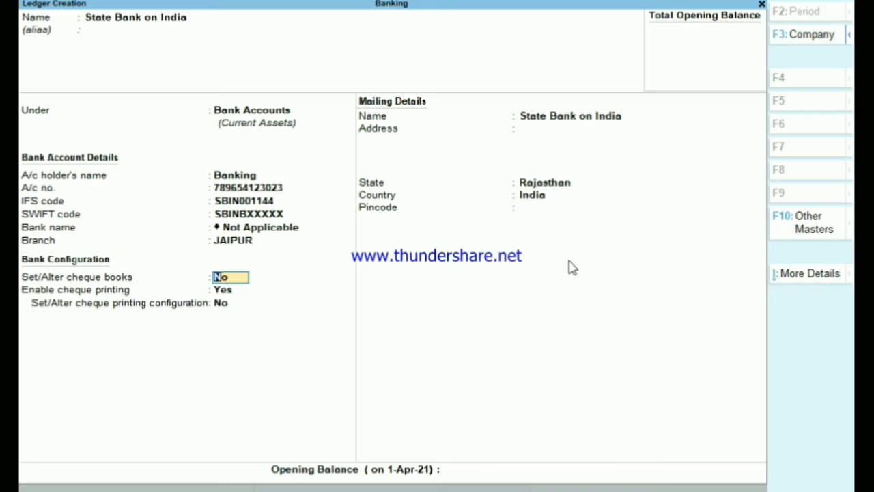
Step: Enable cheque books with a single-cheque range 100001–100001 named 'Sbi Cheque Book 01'
{"action": "type", "text": "Y"}
{"action": "key", "text": "Return"}
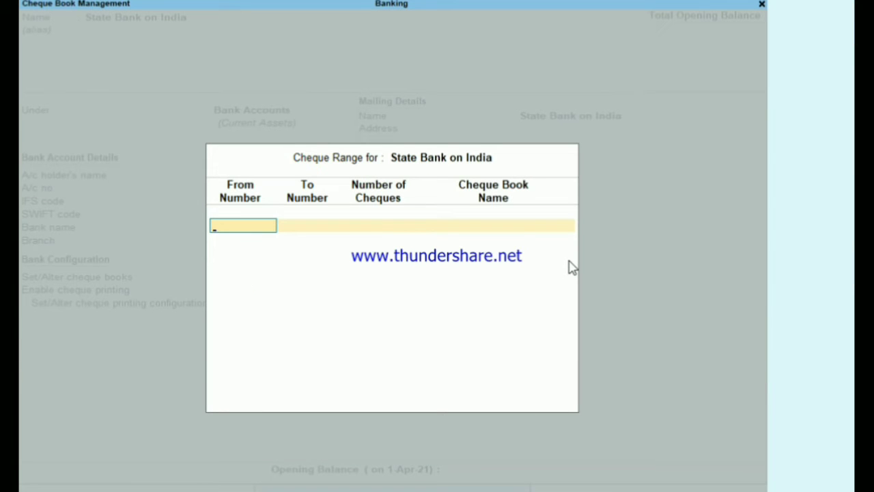
{"action": "type", "text": "100001"}
{"action": "key", "text": "Return"}
{"action": "type", "text": "1000"}
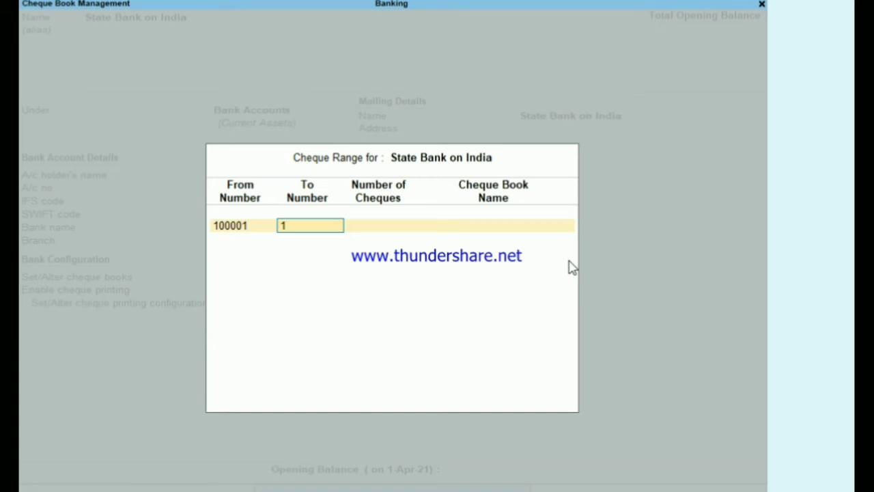
{"action": "type", "text": "02"}
{"action": "key", "text": "BackSpace"}
{"action": "type", "text": "1"}
{"action": "key", "text": "Return"}
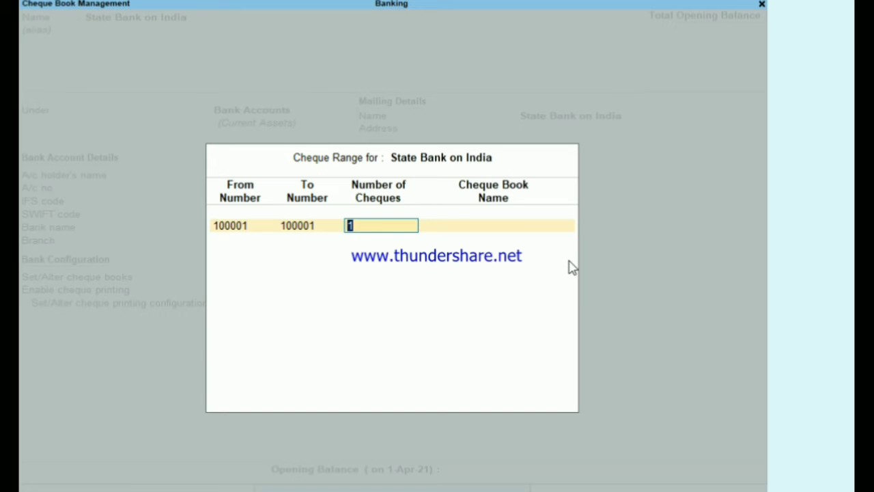
{"action": "key", "text": "Return"}
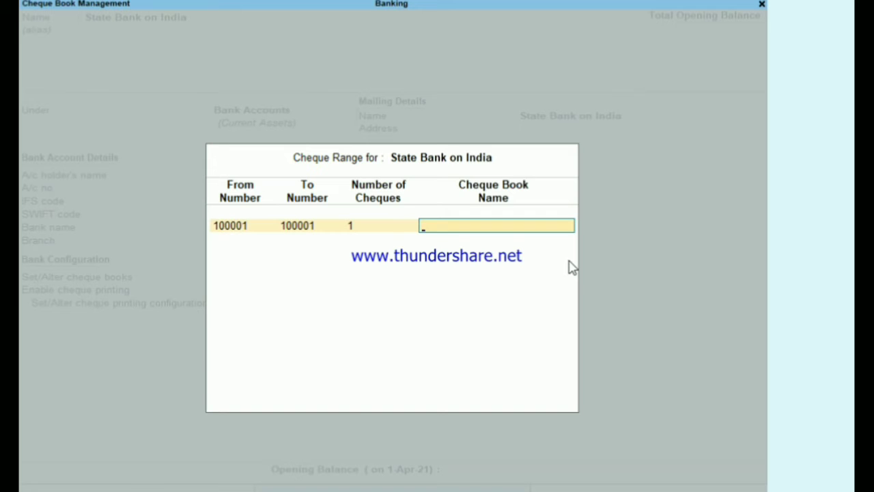
{"action": "type", "text": "Sbi Cheque Book 01"}
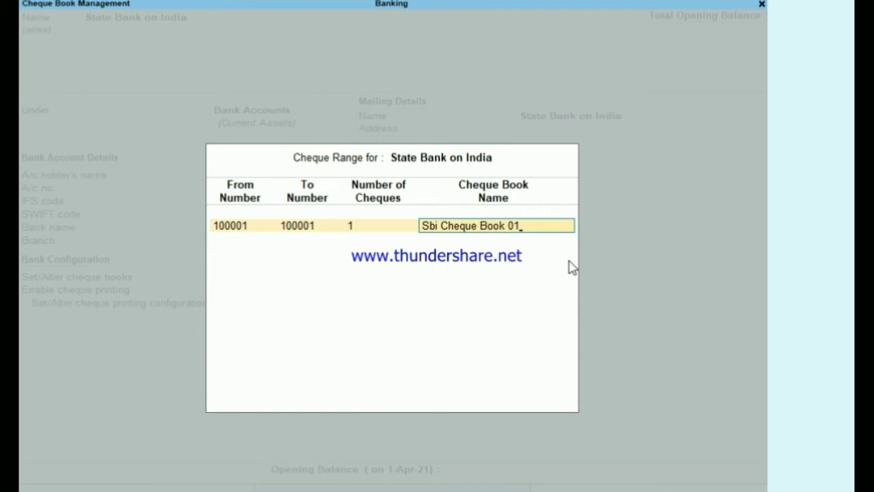
{"action": "key", "text": "Return"}
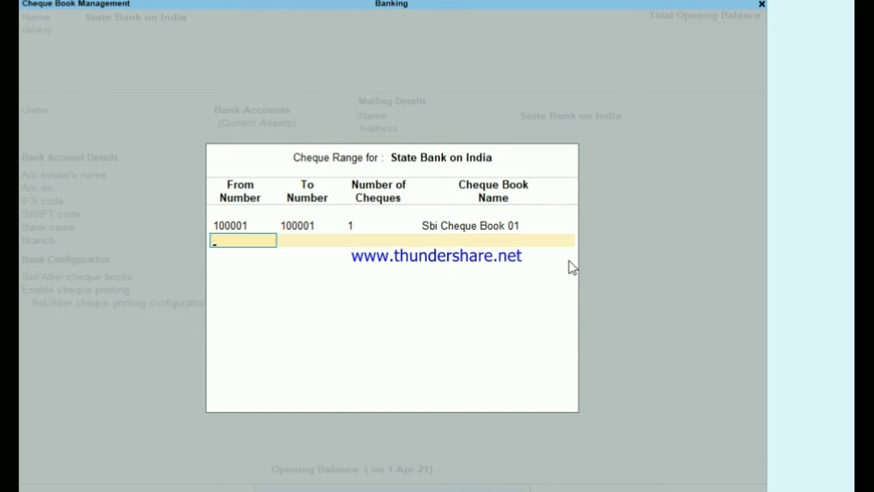
{"action": "key", "text": "Return"}
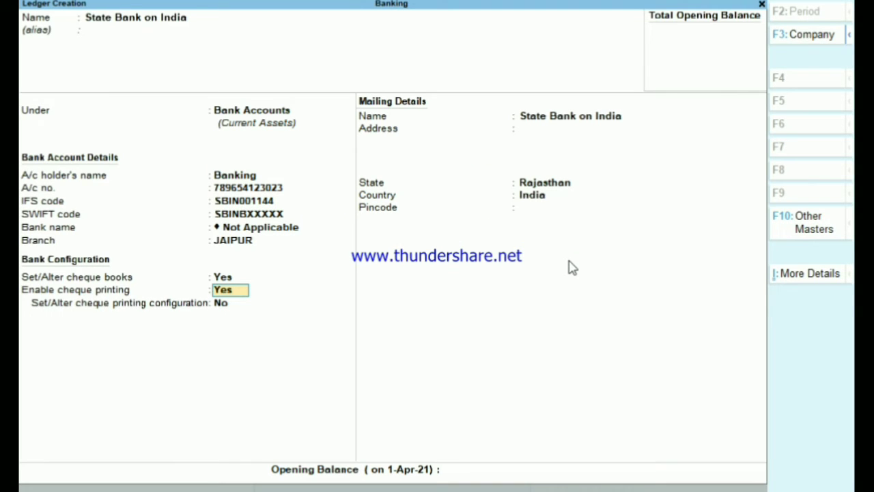
Step: Keep cheque printing enabled, save the ledger and leave the blank creation form
{"action": "key", "text": "Return"}
{"action": "key", "text": "Return"}
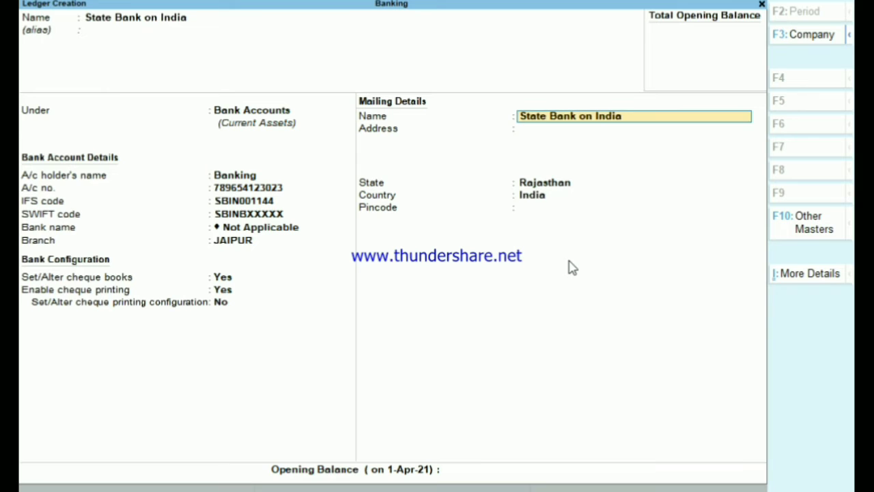
{"action": "key", "text": "Return"}
{"action": "key", "text": "Return"}
{"action": "key", "text": "Return"}
{"action": "key", "text": "Return"}
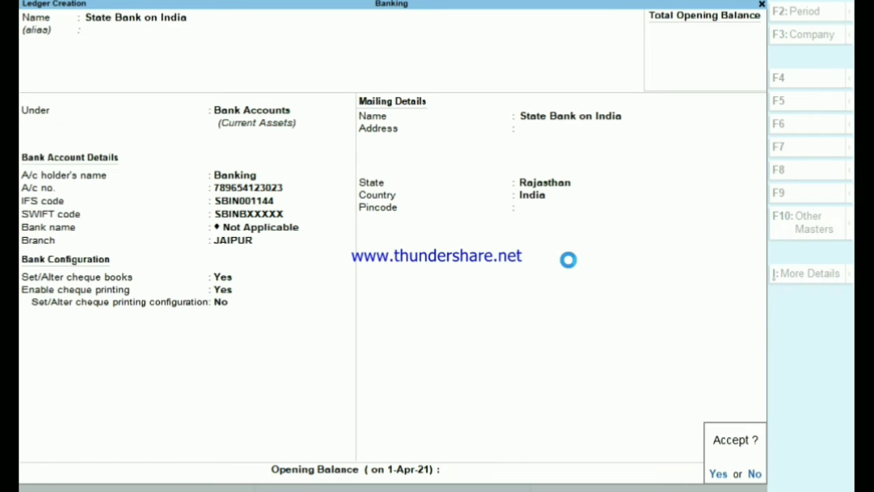
{"action": "key", "text": "Return"}
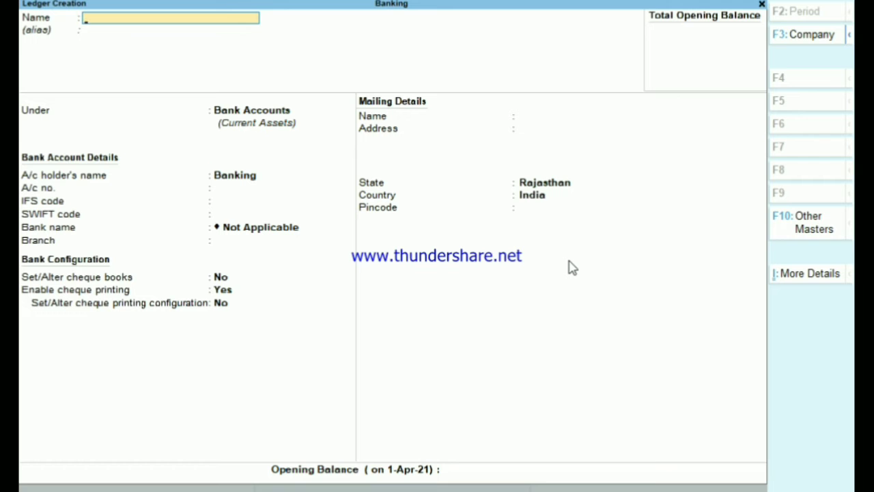
{"action": "key", "text": "Escape"}
{"action": "key", "text": "Escape"}
Step: Stay in TallyPrime and start a Payment voucher paid from State Bank on India
{"action": "key", "text": "n"}
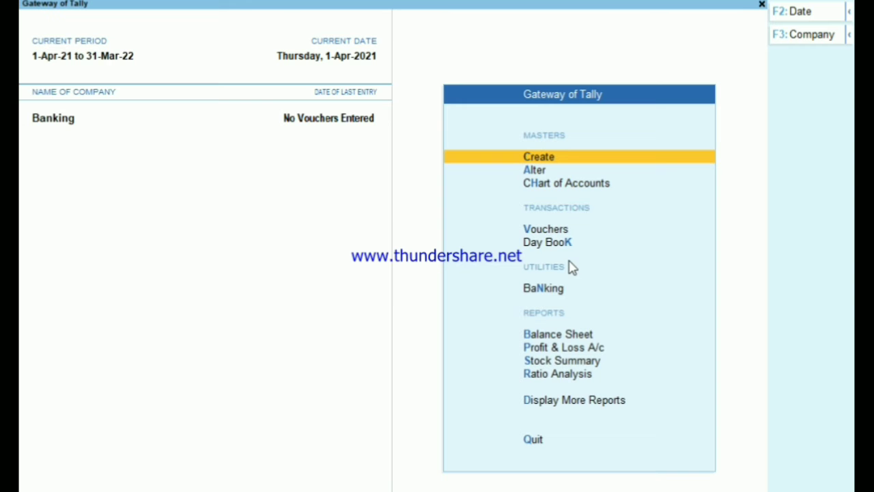
{"action": "key", "text": "Down"}
{"action": "key", "text": "Down"}
{"action": "key", "text": "Down"}
{"action": "key", "text": "Return"}
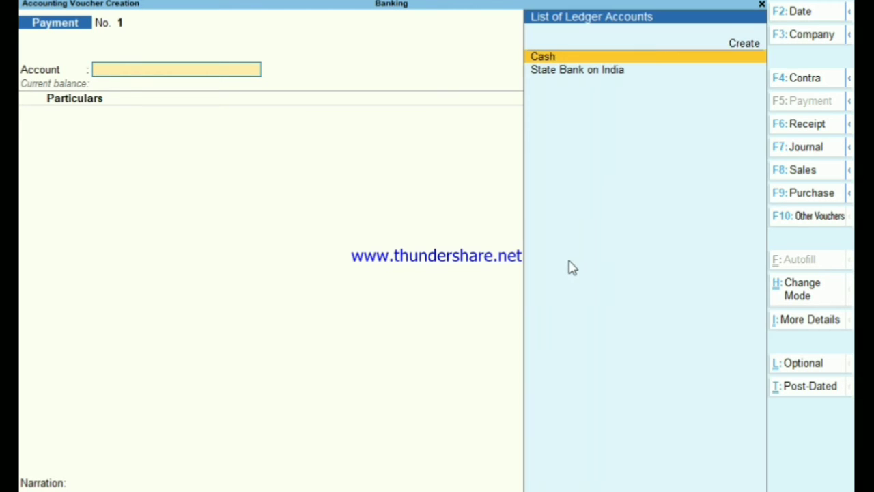
{"action": "key", "text": "Down"}
{"action": "key", "text": "Return"}
Step: Create the payee's party ledger under Sundry Creditors from within the voucher
{"action": "key", "text": "alt+c"}
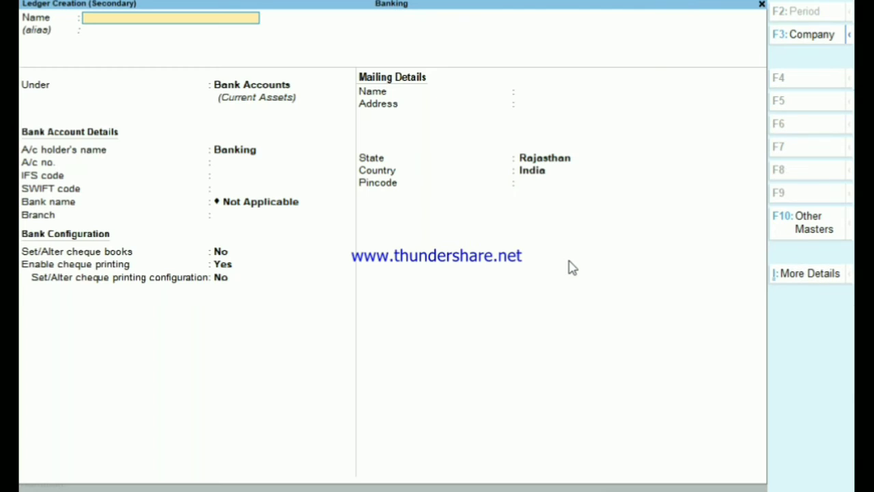
{"action": "type", "text": "Raj"}
{"action": "key", "text": "Return"}
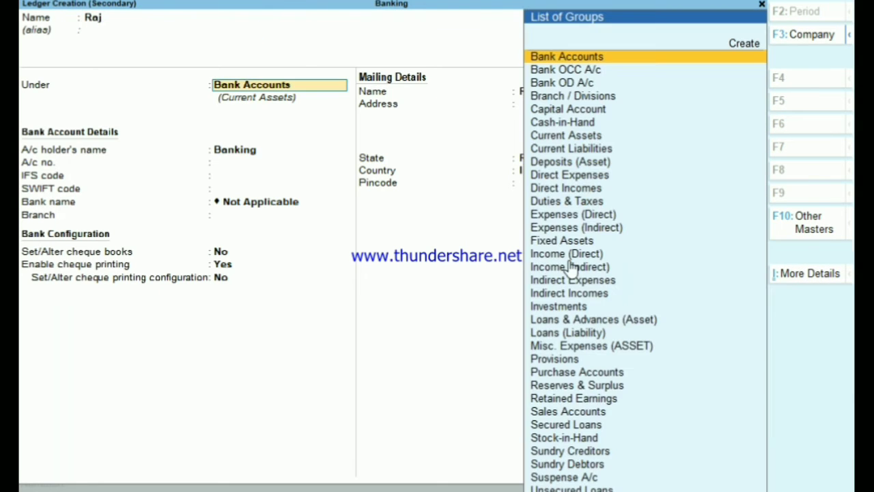
{"action": "type", "text": "su"}
{"action": "key", "text": "Down"}
{"action": "key", "text": "Return"}
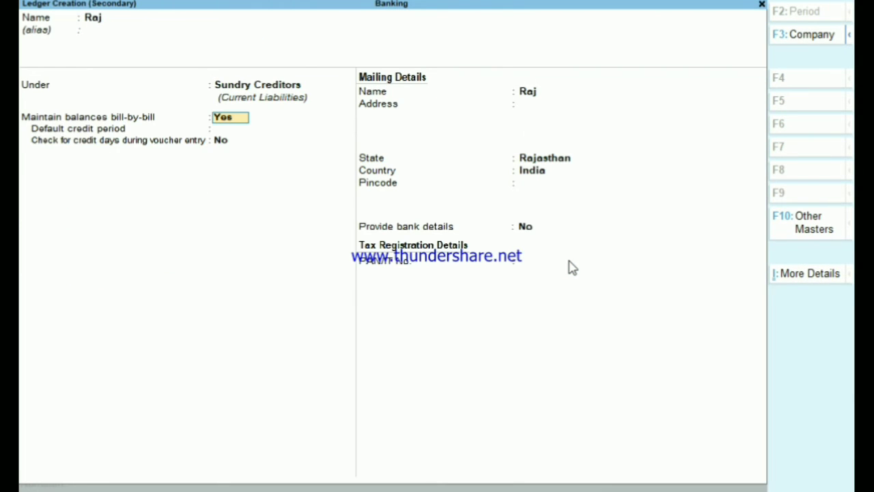
{"action": "key", "text": "ctrl+a"}
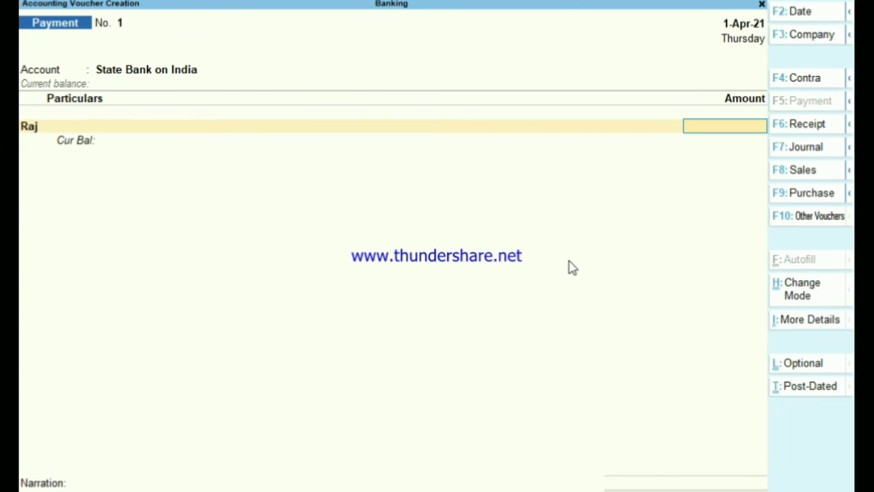
Step: Enter the 50,000 payment amount and settle it On Account
{"action": "type", "text": "50000"}
{"action": "key", "text": "Return"}
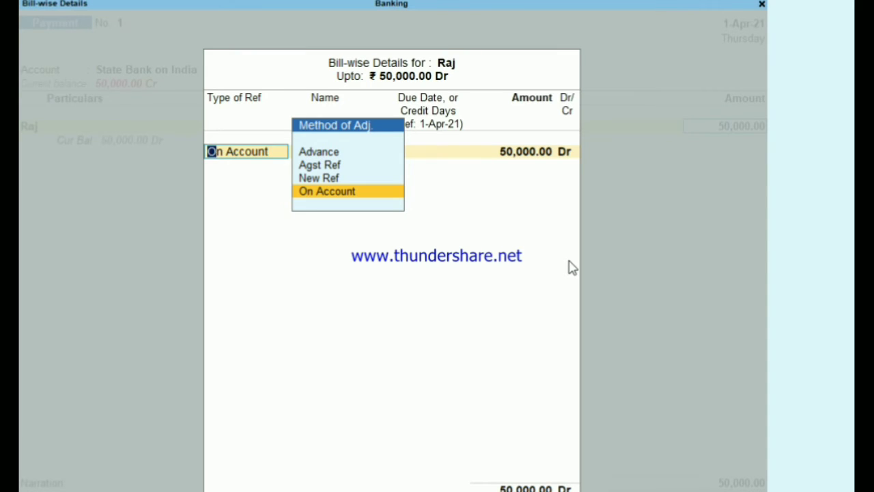
{"action": "key", "text": "Return"}
{"action": "key", "text": "Return"}
{"action": "key", "text": "Return"}
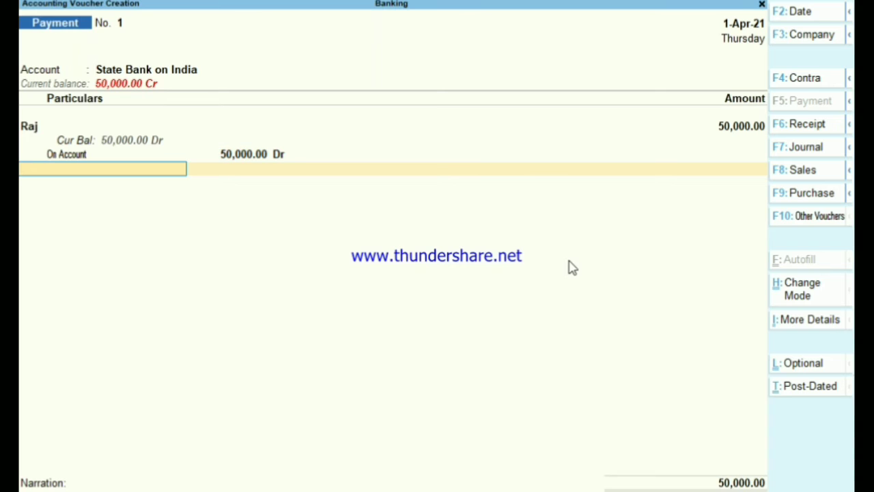
{"action": "key", "text": "Return"}
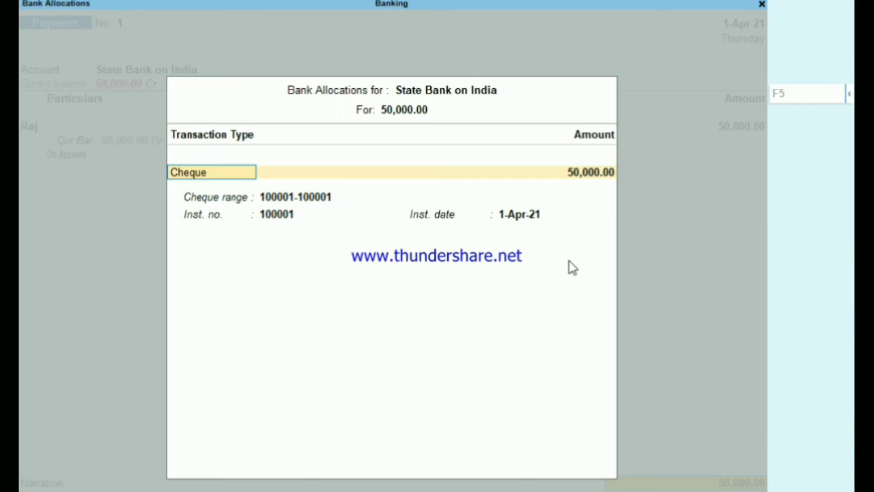
Step: Review the bank allocation transaction types and keep Cheque
{"action": "key", "text": "Return"}
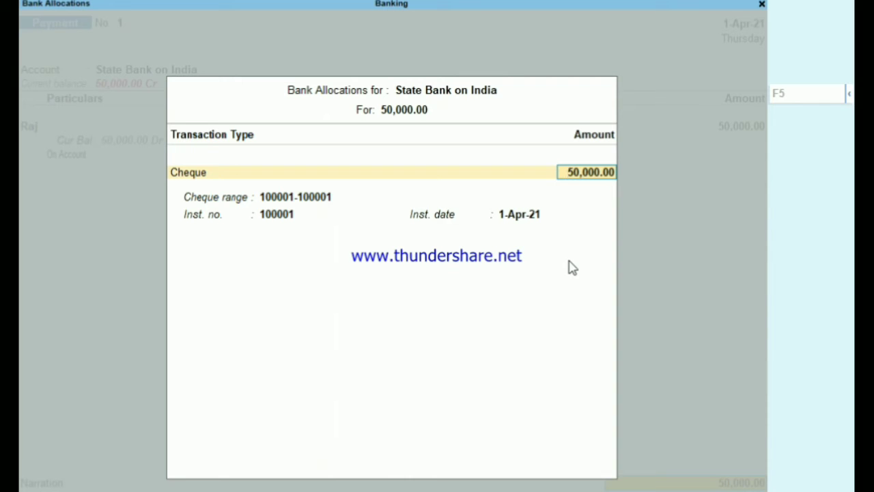
{"action": "key", "text": "Return"}
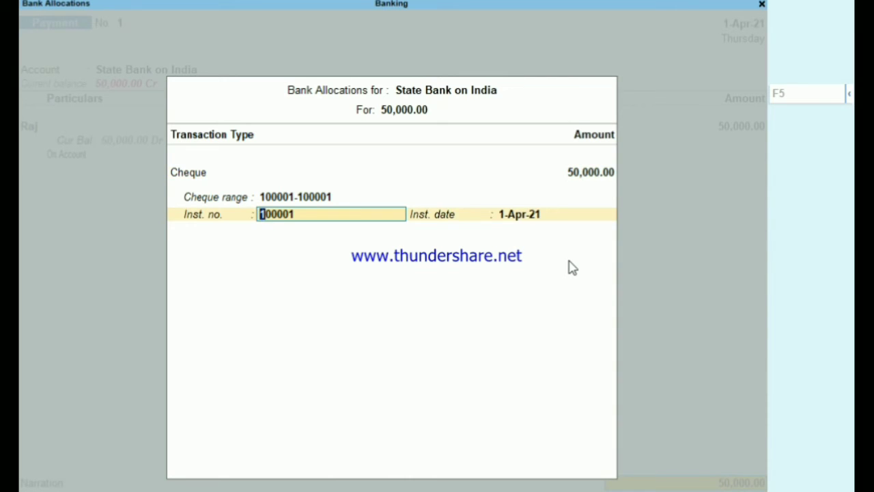
{"action": "key", "text": "BackSpace"}
{"action": "key", "text": "BackSpace"}
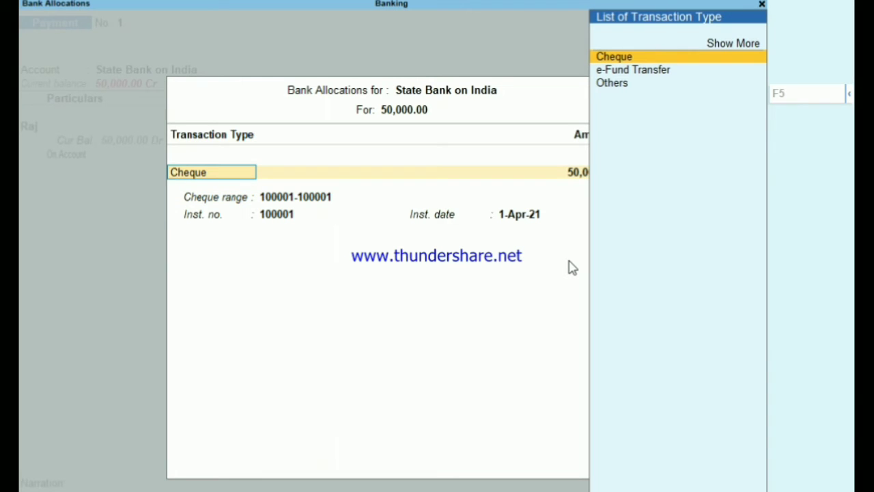
{"action": "key", "text": "Down"}
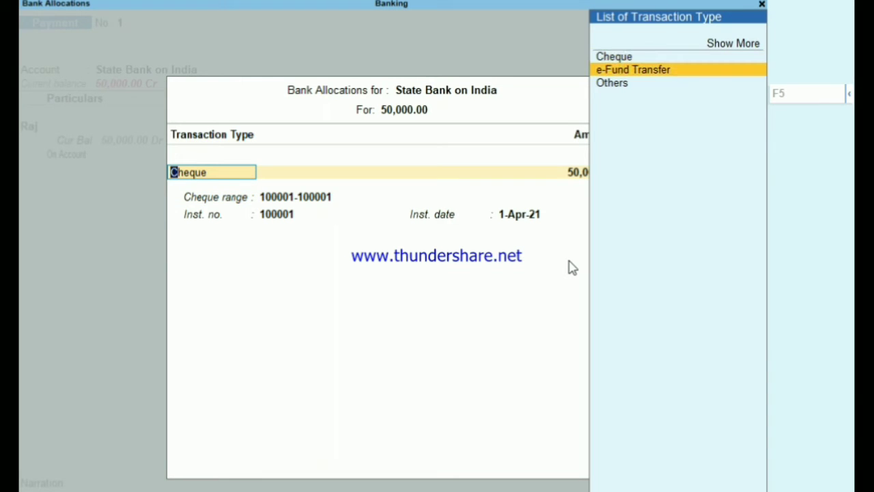
{"action": "key", "text": "Down"}
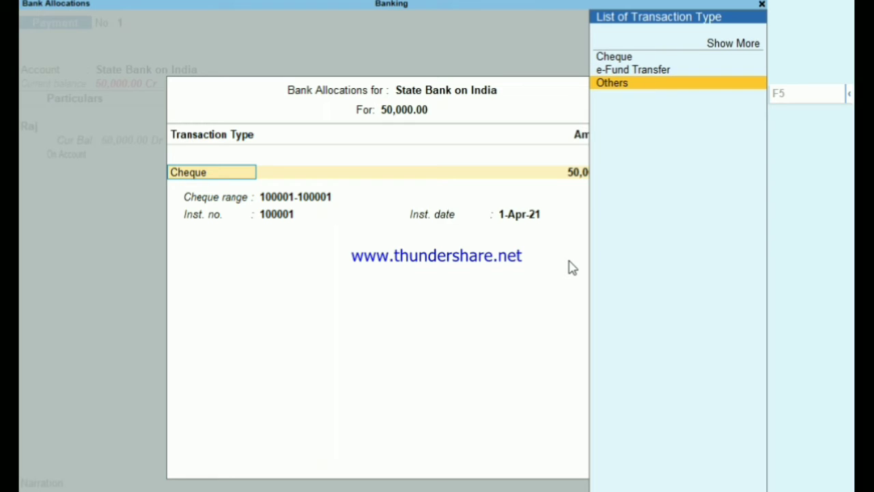
{"action": "key", "text": "Up"}
{"action": "key", "text": "Up"}
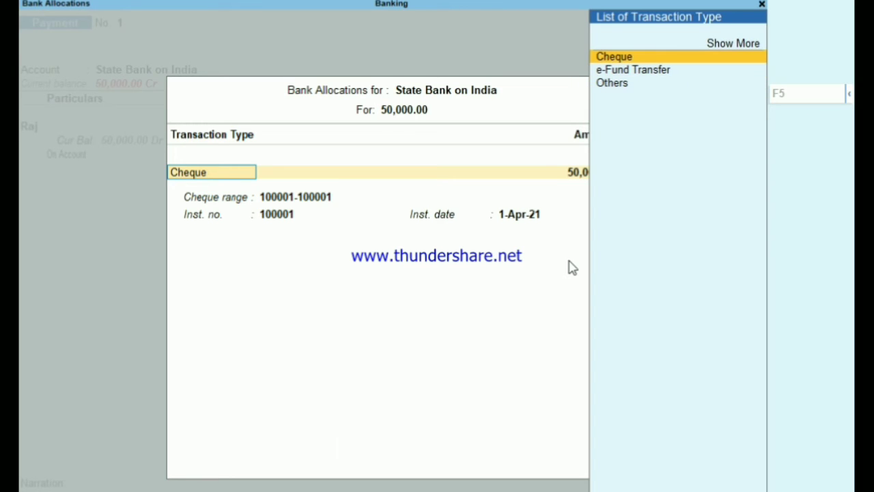
{"action": "key", "text": "Down"}
{"action": "key", "text": "Down"}
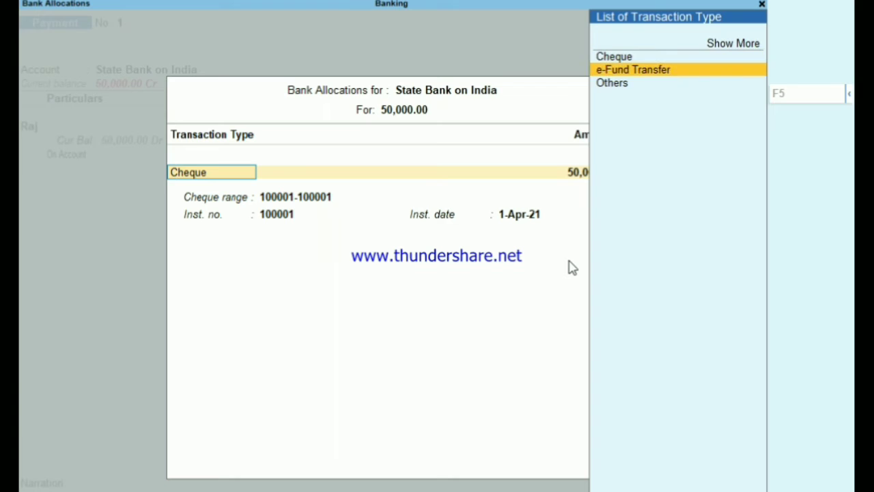
{"action": "key", "text": "Up"}
{"action": "key", "text": "Down"}
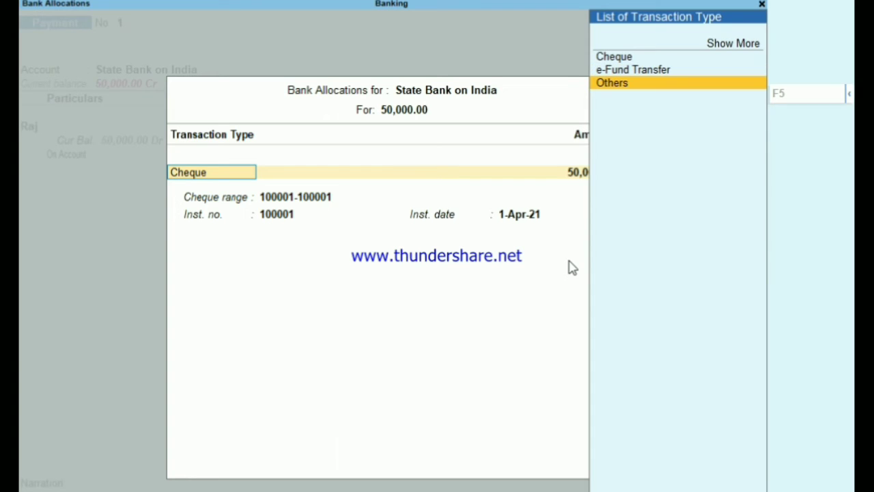
{"action": "key", "text": "Up"}
{"action": "key", "text": "Up"}
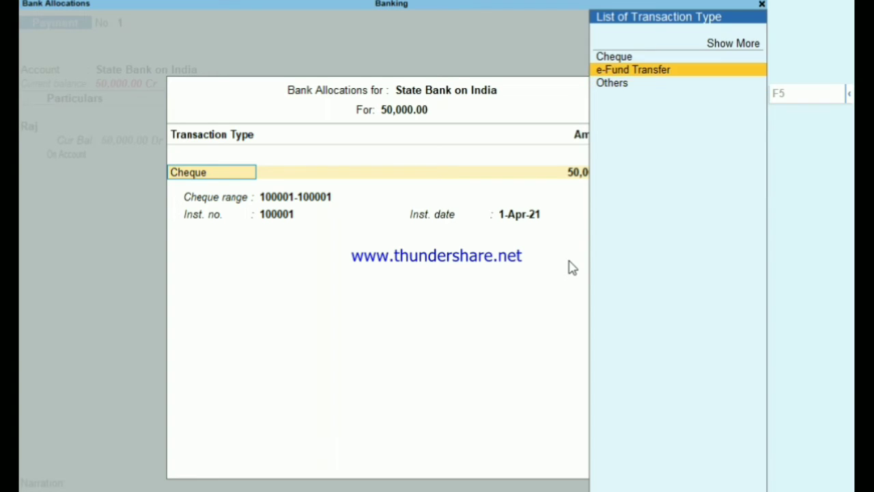
{"action": "key", "text": "Return"}
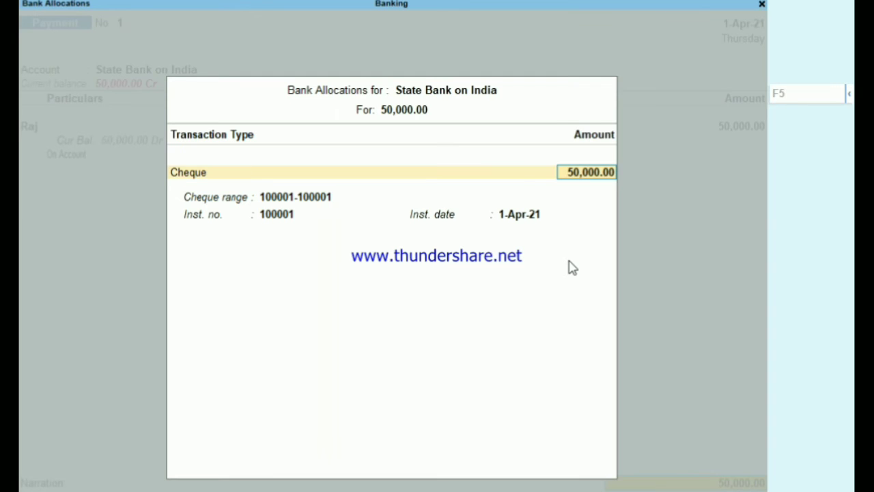
Step: Accept the 50,000.00 cheque, number 100001, dated 1-Apr-21, and finish allocations
{"action": "key", "text": "Return"}
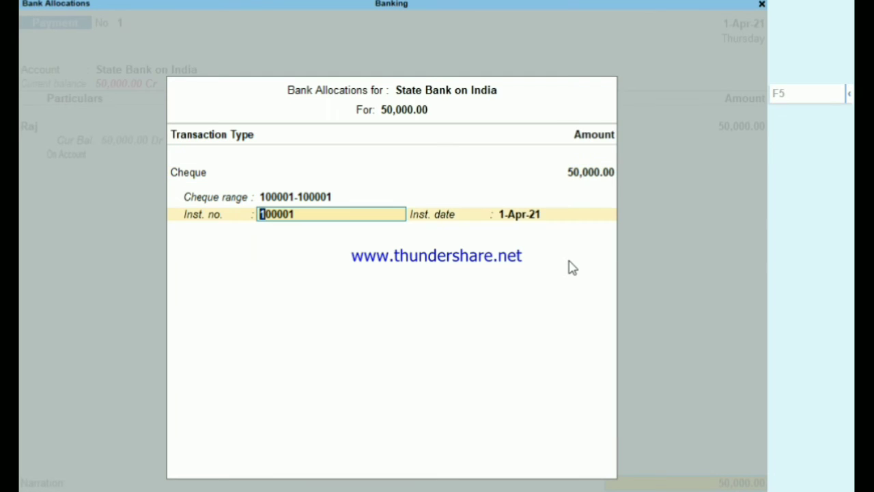
{"action": "key", "text": "Return"}
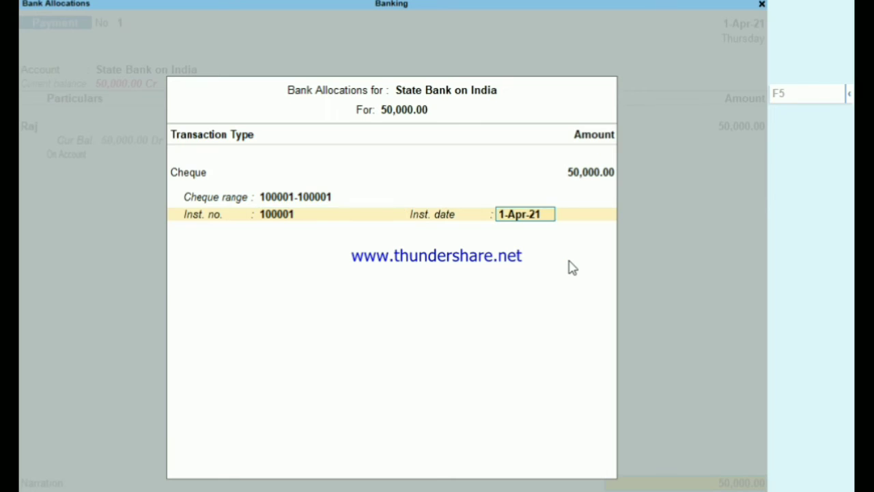
{"action": "key", "text": "Return"}
{"action": "key", "text": "Return"}
{"action": "key", "text": "Return"}
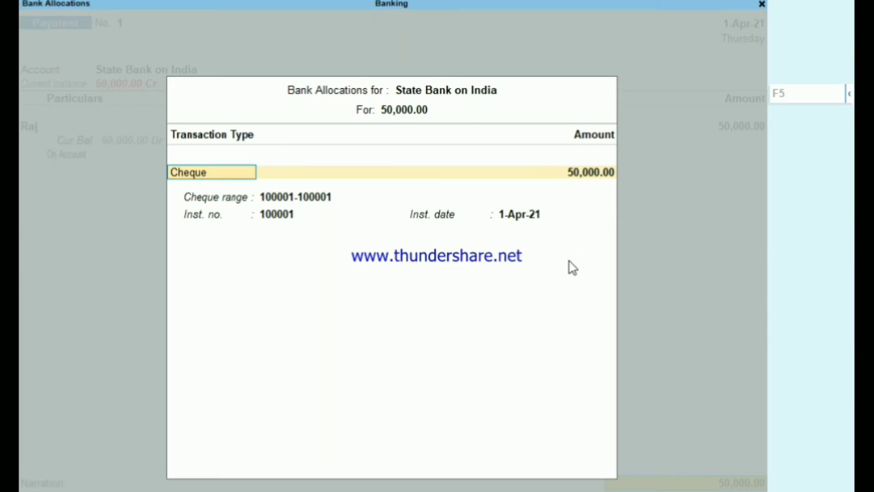
{"action": "key", "text": "Return"}
{"action": "key", "text": "Return"}
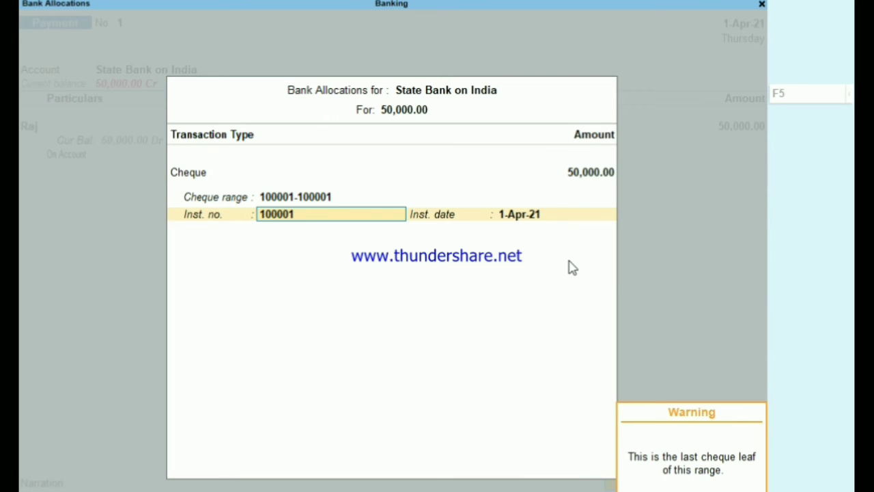
{"action": "key", "text": "Return"}
{"action": "key", "text": "Return"}
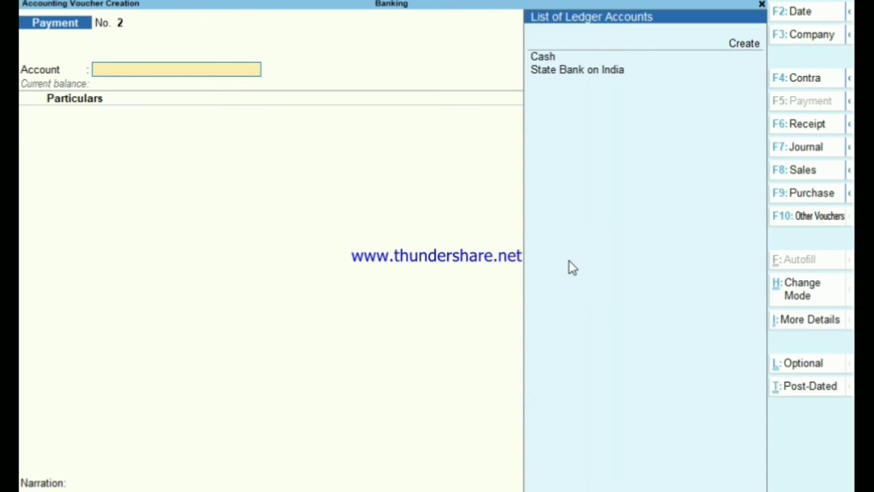
Step: Select State Bank on India as the paying account and the party ledger as payee
{"action": "key", "text": "Down"}
{"action": "key", "text": "Down"}
{"action": "key", "text": "Return"}
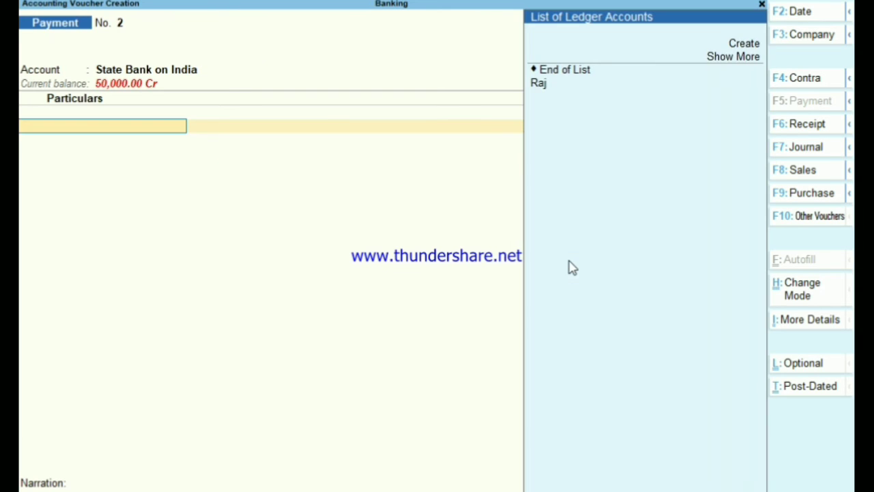
{"action": "key", "text": "Down"}
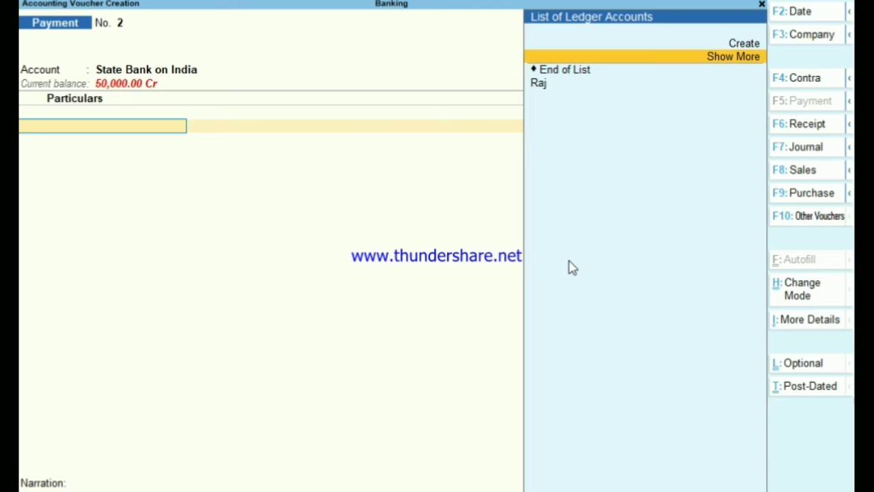
{"action": "key", "text": "Down"}
{"action": "key", "text": "Down"}
{"action": "key", "text": "Return"}
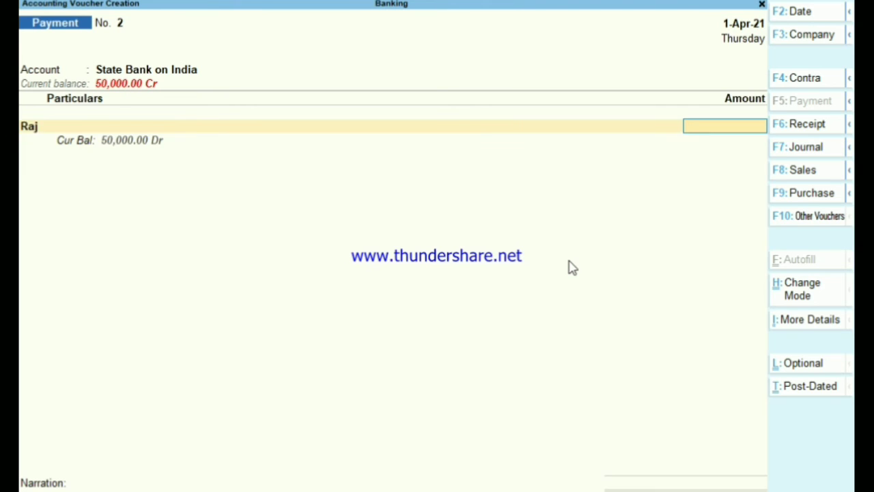
{"action": "key", "text": "Return"}
Step: Enter a 5,000 payment to the party, settled On Account
{"action": "key", "text": "BackSpace"}
{"action": "type", "text": "5000"}
{"action": "key", "text": "Return"}
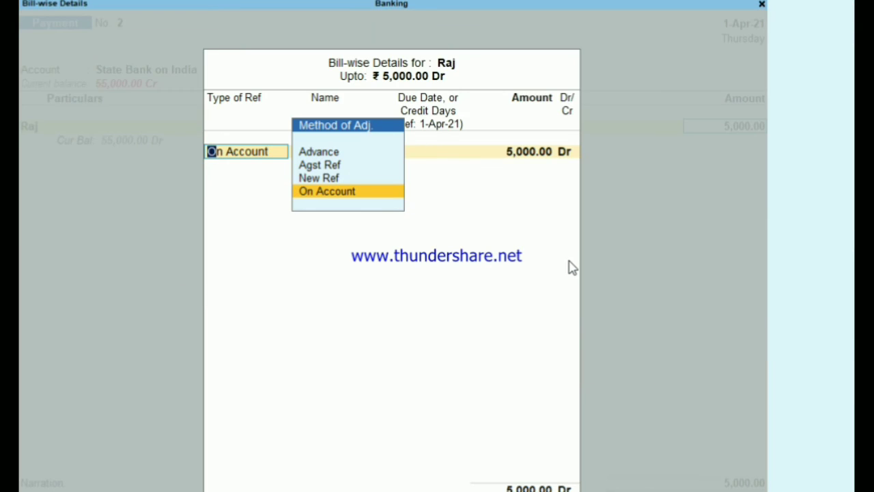
{"action": "key", "text": "Return"}
{"action": "key", "text": "Return"}
{"action": "key", "text": "Return"}
{"action": "key", "text": "Return"}
{"action": "key", "text": "Return"}
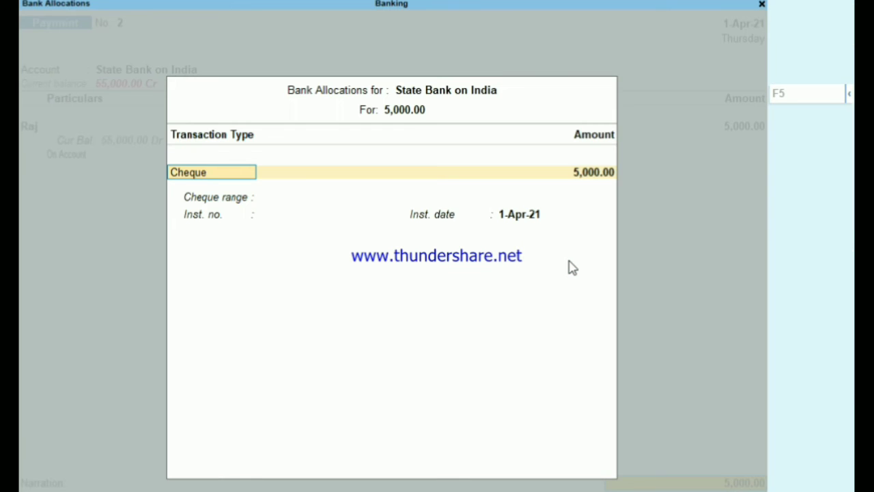
{"action": "key", "text": "Return"}
{"action": "key", "text": "Return"}
{"action": "key", "text": "Return"}
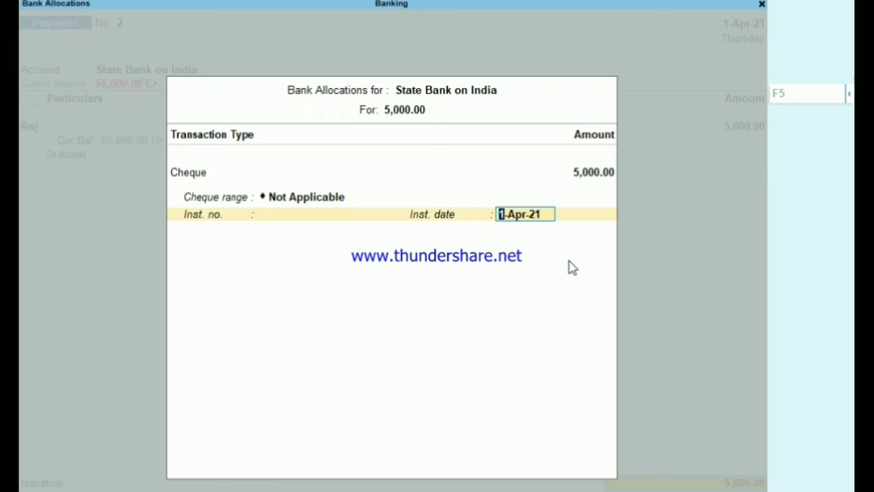
Step: Keep Not Applicable as the cheque range and back out of bank allocations
{"action": "key", "text": "BackSpace"}
{"action": "key", "text": "BackSpace"}
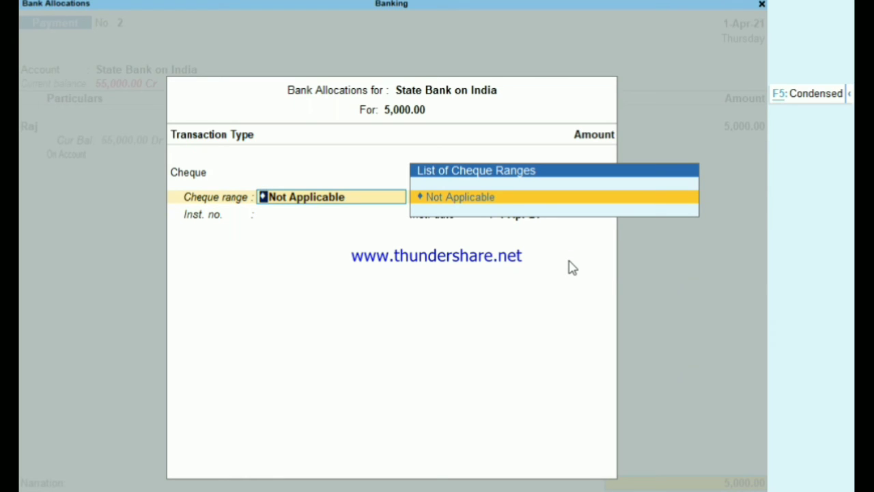
{"action": "key", "text": "Return"}
{"action": "key", "text": "Return"}
{"action": "key", "text": "Return"}
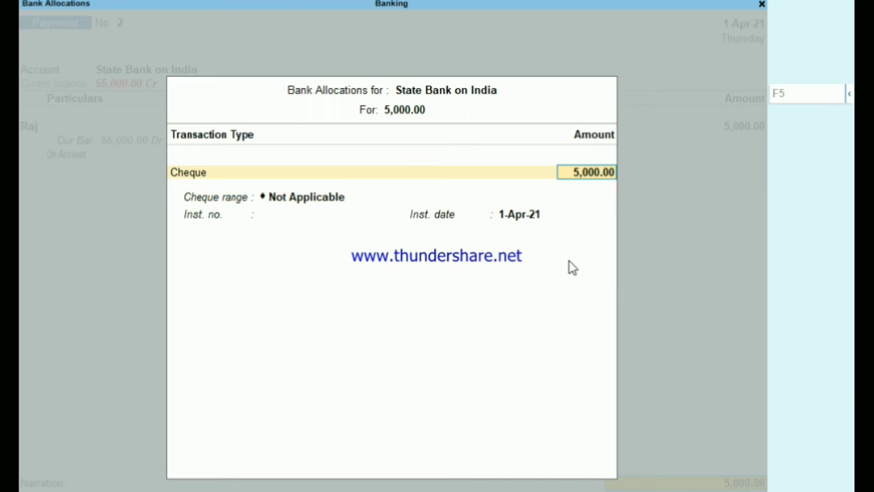
{"action": "key", "text": "BackSpace"}
{"action": "key", "text": "ctrl+a"}
{"action": "key", "text": "BackSpace"}
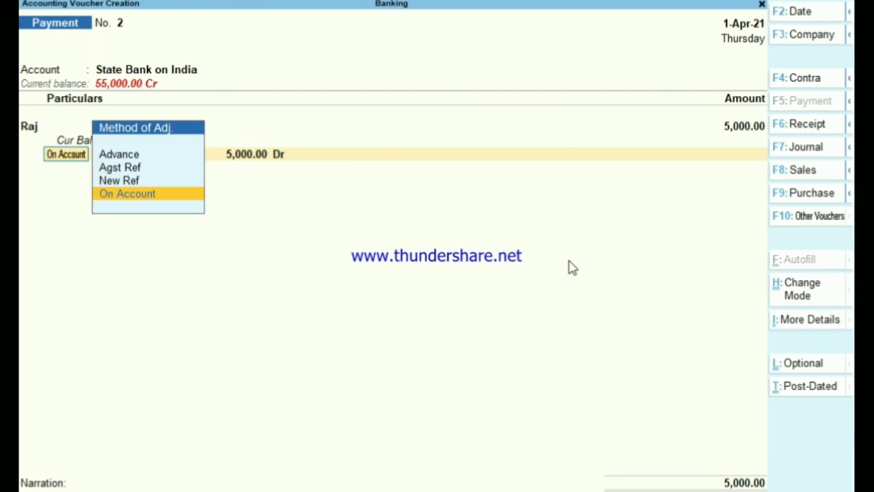
{"action": "key", "text": "Return"}
{"action": "key", "text": "BackSpace"}
{"action": "key", "text": "BackSpace"}
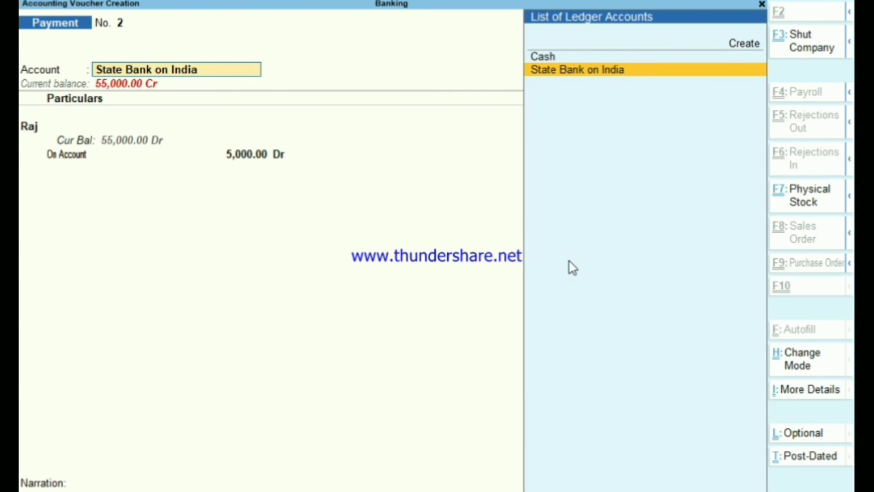
Step: Abandon the payment voucher and open the ledger list for alteration
{"action": "key", "text": "BackSpace"}
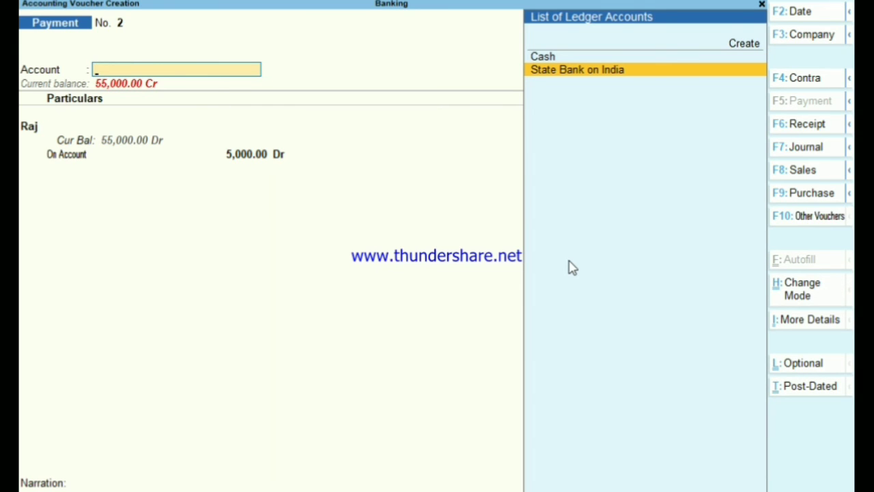
{"action": "key", "text": "Escape"}
{"action": "key", "text": "Up"}
{"action": "key", "text": "Up"}
{"action": "key", "text": "Return"}
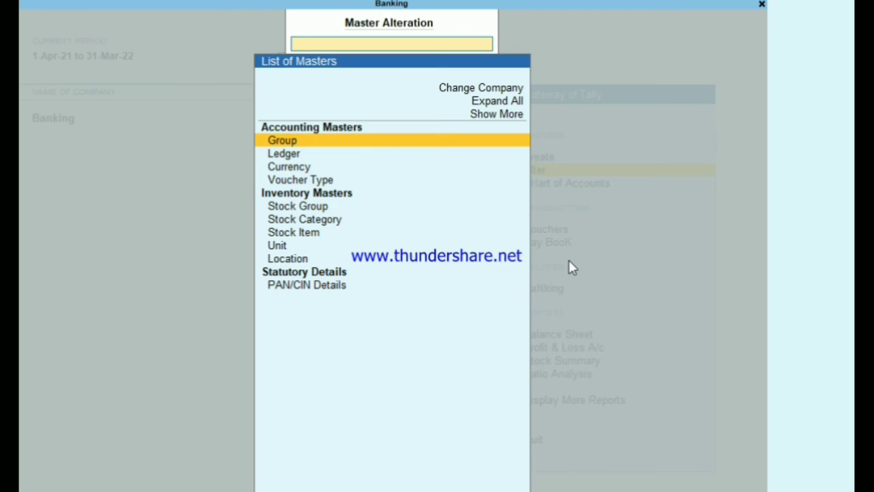
{"action": "key", "text": "Down"}
{"action": "key", "text": "Return"}
Step: Open State Bank on India for alteration and reach its cheque books setting
{"action": "key", "text": "Down"}
{"action": "key", "text": "Down"}
{"action": "key", "text": "Down"}
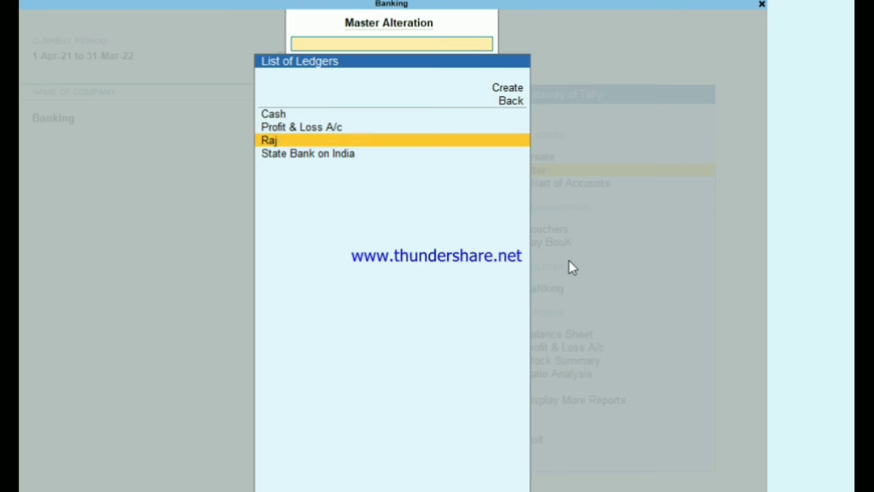
{"action": "key", "text": "Return"}
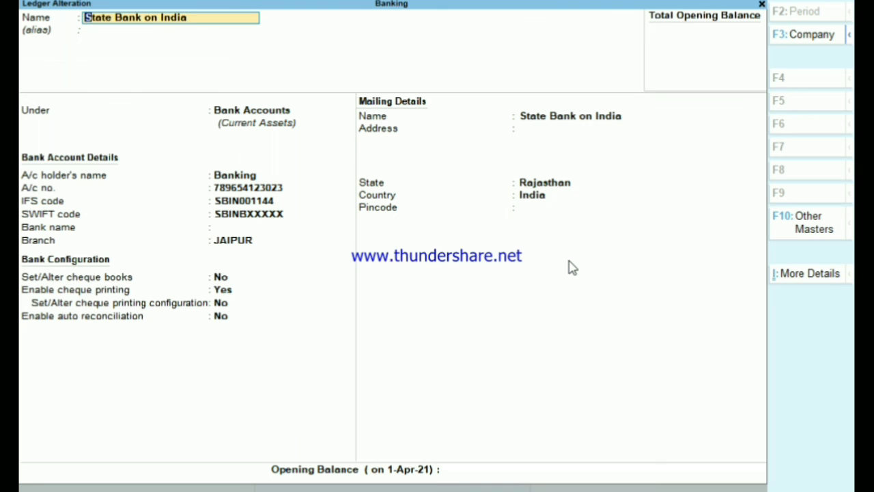
{"action": "key", "text": "Return"}
{"action": "key", "text": "Return"}
{"action": "key", "text": "Return"}
{"action": "key", "text": "Return"}
{"action": "key", "text": "Return"}
{"action": "key", "text": "Return"}
{"action": "key", "text": "Return"}
{"action": "key", "text": "Return"}
{"action": "key", "text": "Return"}
{"action": "key", "text": "Return"}
{"action": "key", "text": "Return"}
{"action": "key", "text": "Up"}
{"action": "key", "text": "Up"}
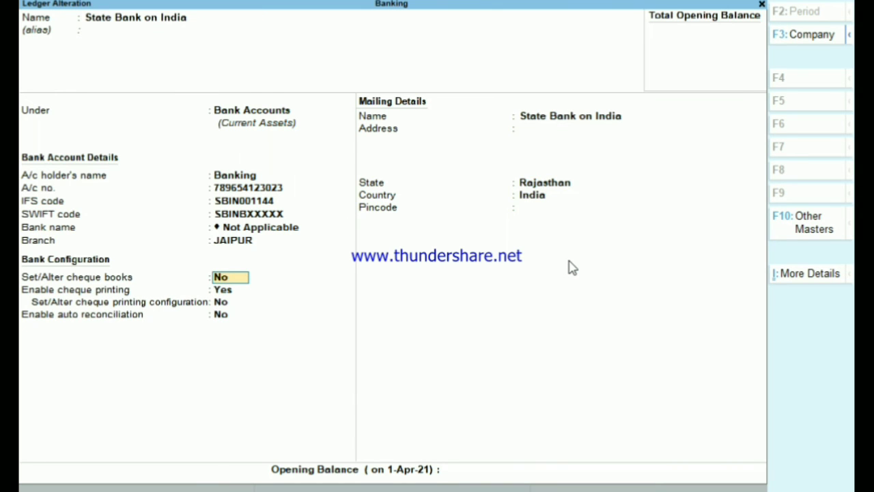
Step: Turn on cheque books and add the cheque range 200002 to 200045
{"action": "type", "text": "y"}
{"action": "key", "text": "Return"}
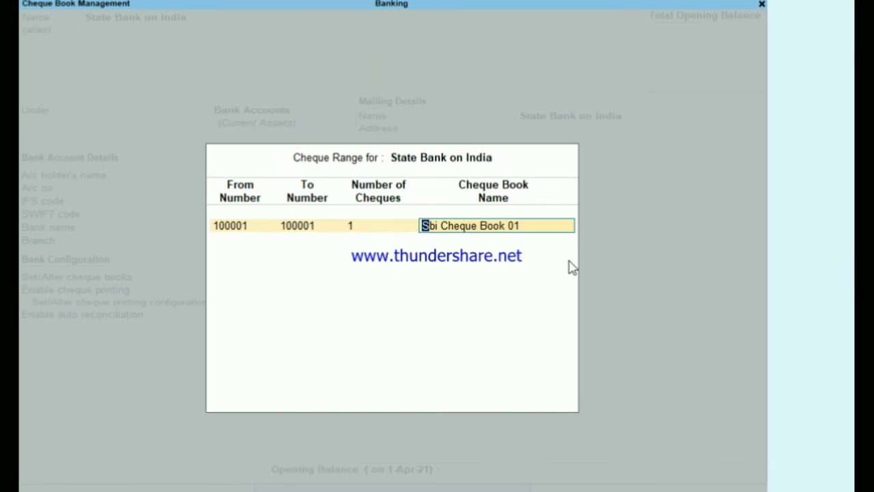
{"action": "key", "text": "Return"}
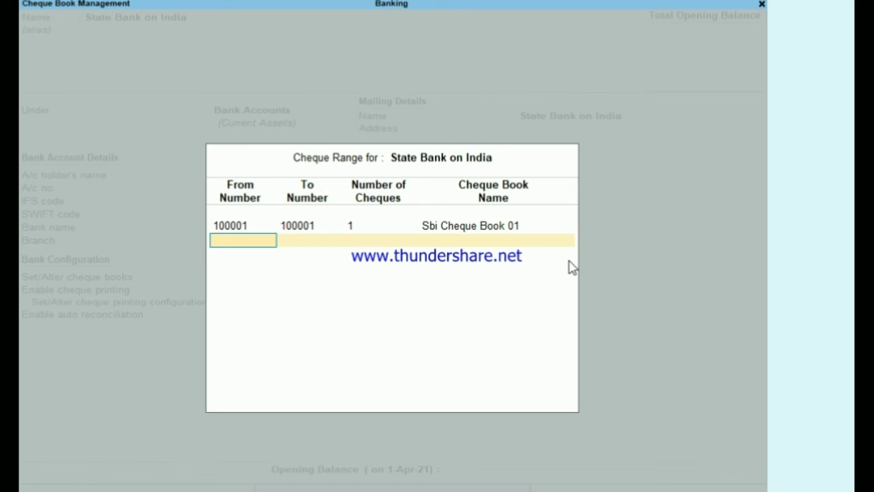
{"action": "type", "text": "200002"}
{"action": "key", "text": "Return"}
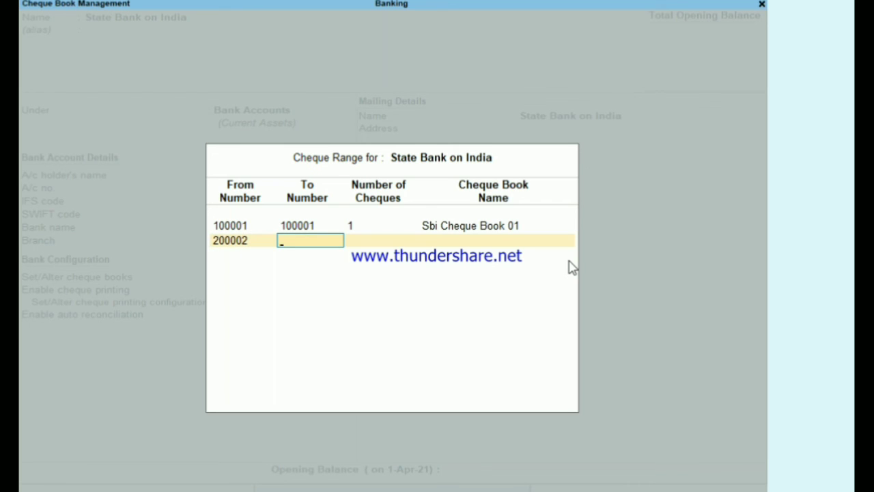
{"action": "type", "text": "200045"}
{"action": "key", "text": "Return"}
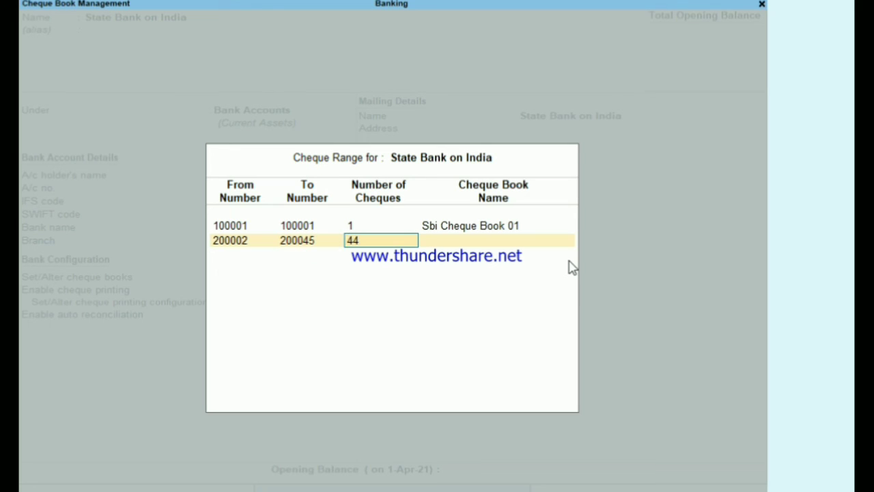
Step: Name the range 'Sbi Cheque Book 02' and save the ledger
{"action": "key", "text": "Return"}
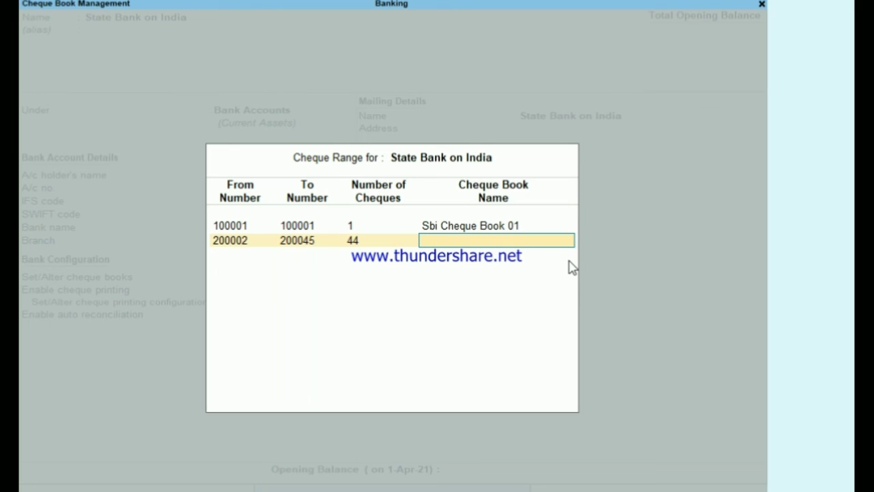
{"action": "type", "text": "Sbi Cheque Book"}
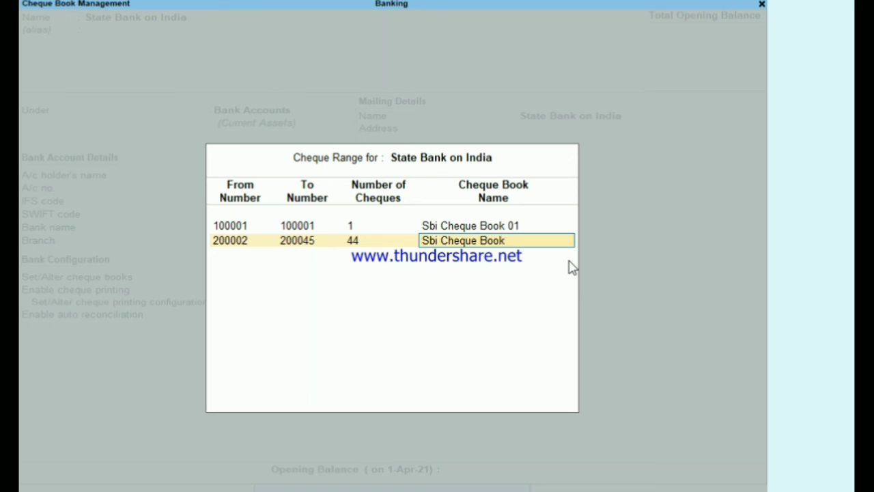
{"action": "type", "text": " 02"}
{"action": "key", "text": "Return"}
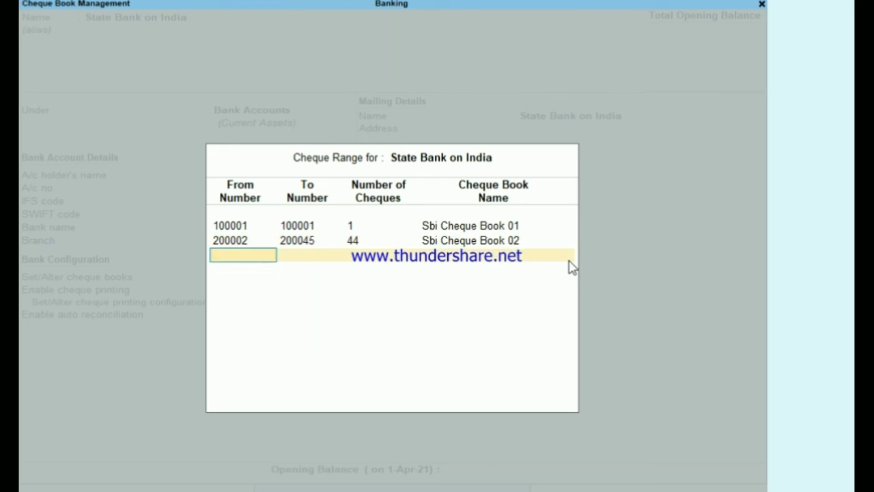
{"action": "key", "text": "Return"}
{"action": "key", "text": "Return"}
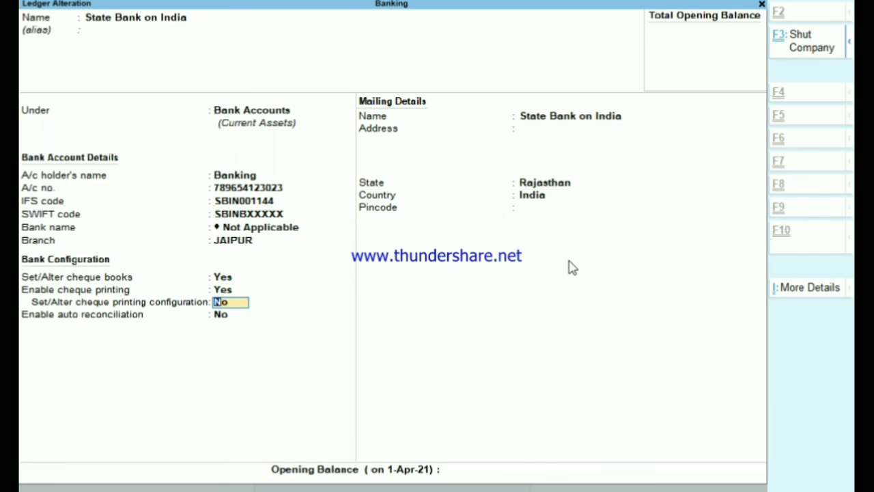
{"action": "key", "text": "ctrl+a"}
Step: Return to the main menu and start a Payment voucher from State Bank on India
{"action": "key", "text": "Escape"}
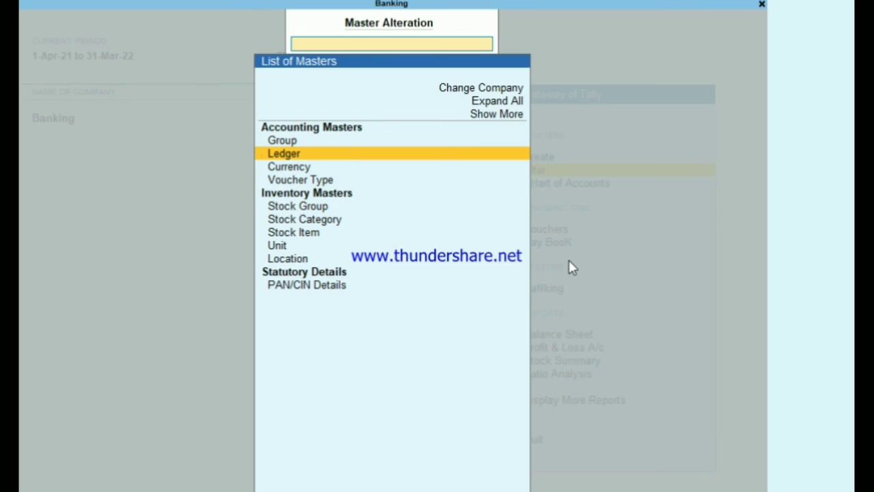
{"action": "key", "text": "Escape"}
{"action": "key", "text": "Down"}
{"action": "key", "text": "Down"}
{"action": "key", "text": "Down"}
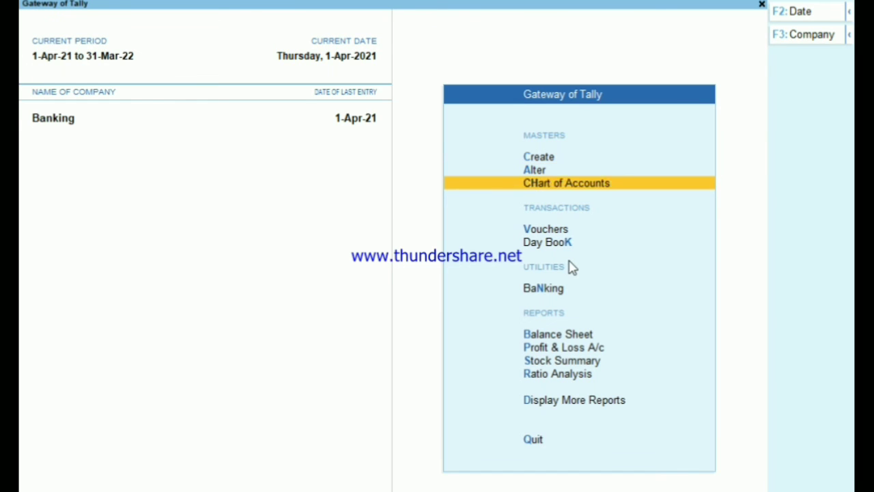
{"action": "key", "text": "Up"}
{"action": "key", "text": "Return"}
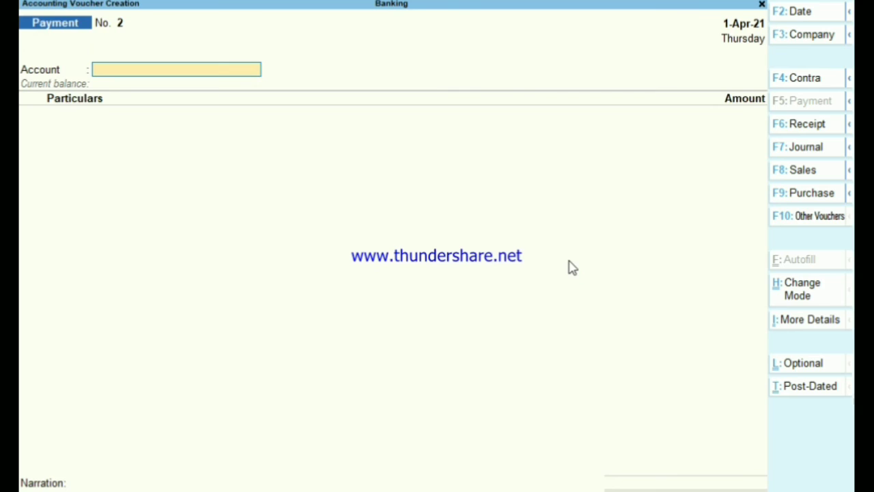
{"action": "key", "text": "Down"}
{"action": "key", "text": "Down"}
{"action": "key", "text": "Return"}
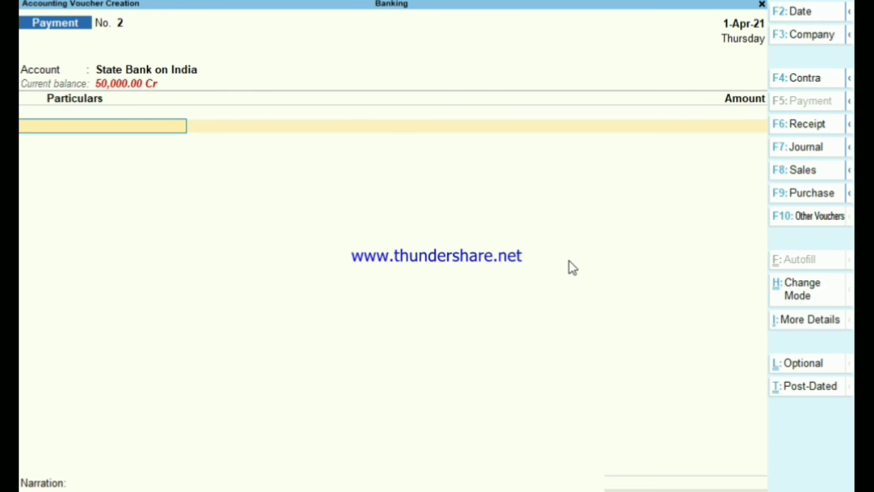
Step: Pay the party ledger 30,000, settled On Account
{"action": "key", "text": "Down"}
{"action": "key", "text": "Down"}
{"action": "key", "text": "Down"}
{"action": "key", "text": "Return"}
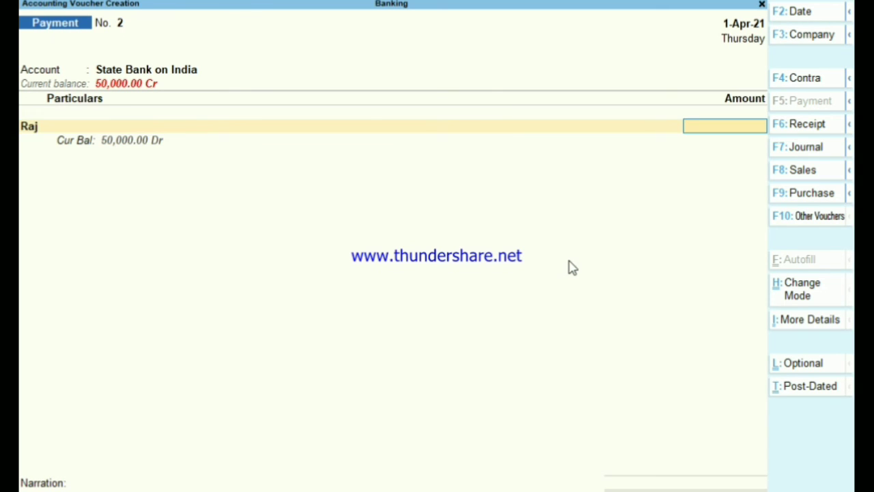
{"action": "type", "text": "30000"}
{"action": "key", "text": "Return"}
{"action": "key", "text": "Return"}
{"action": "key", "text": "Return"}
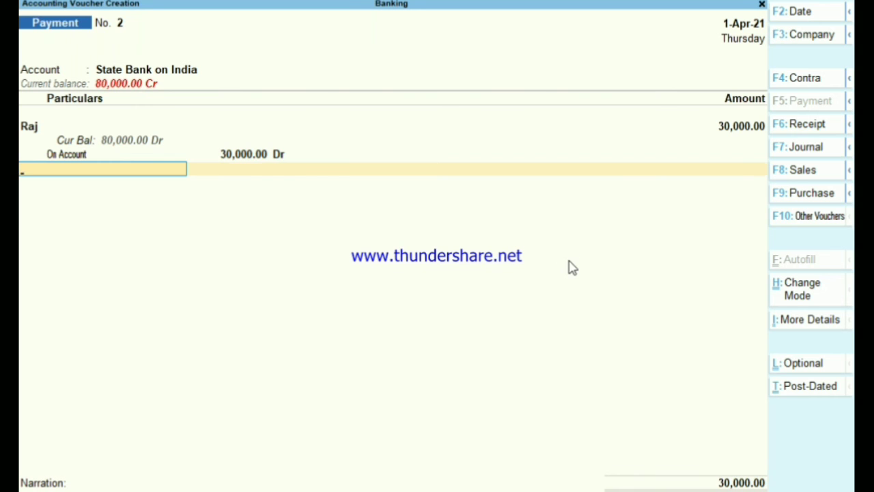
{"action": "key", "text": "Return"}
{"action": "key", "text": "Return"}
{"action": "key", "text": "Return"}
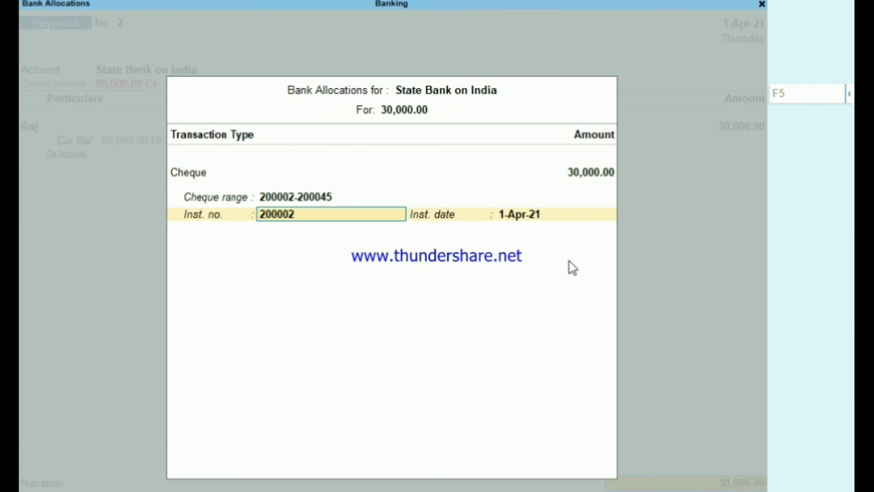